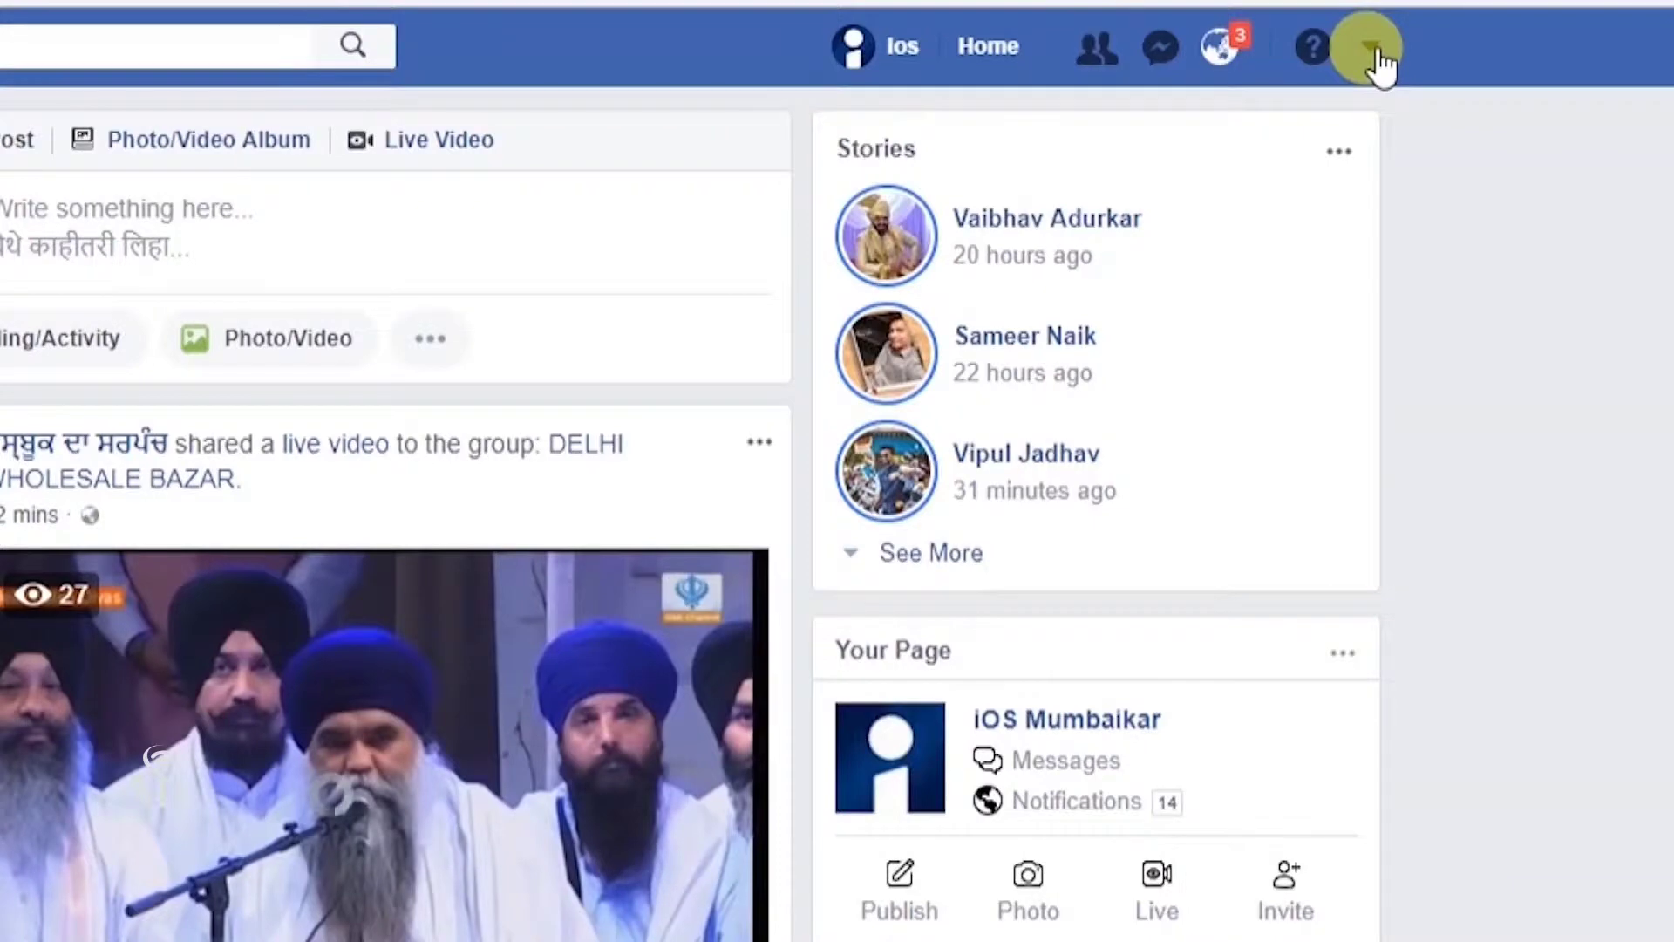
Step: Go to Settings from the top-bar account menu to reach General Account Settings
click(1377, 54)
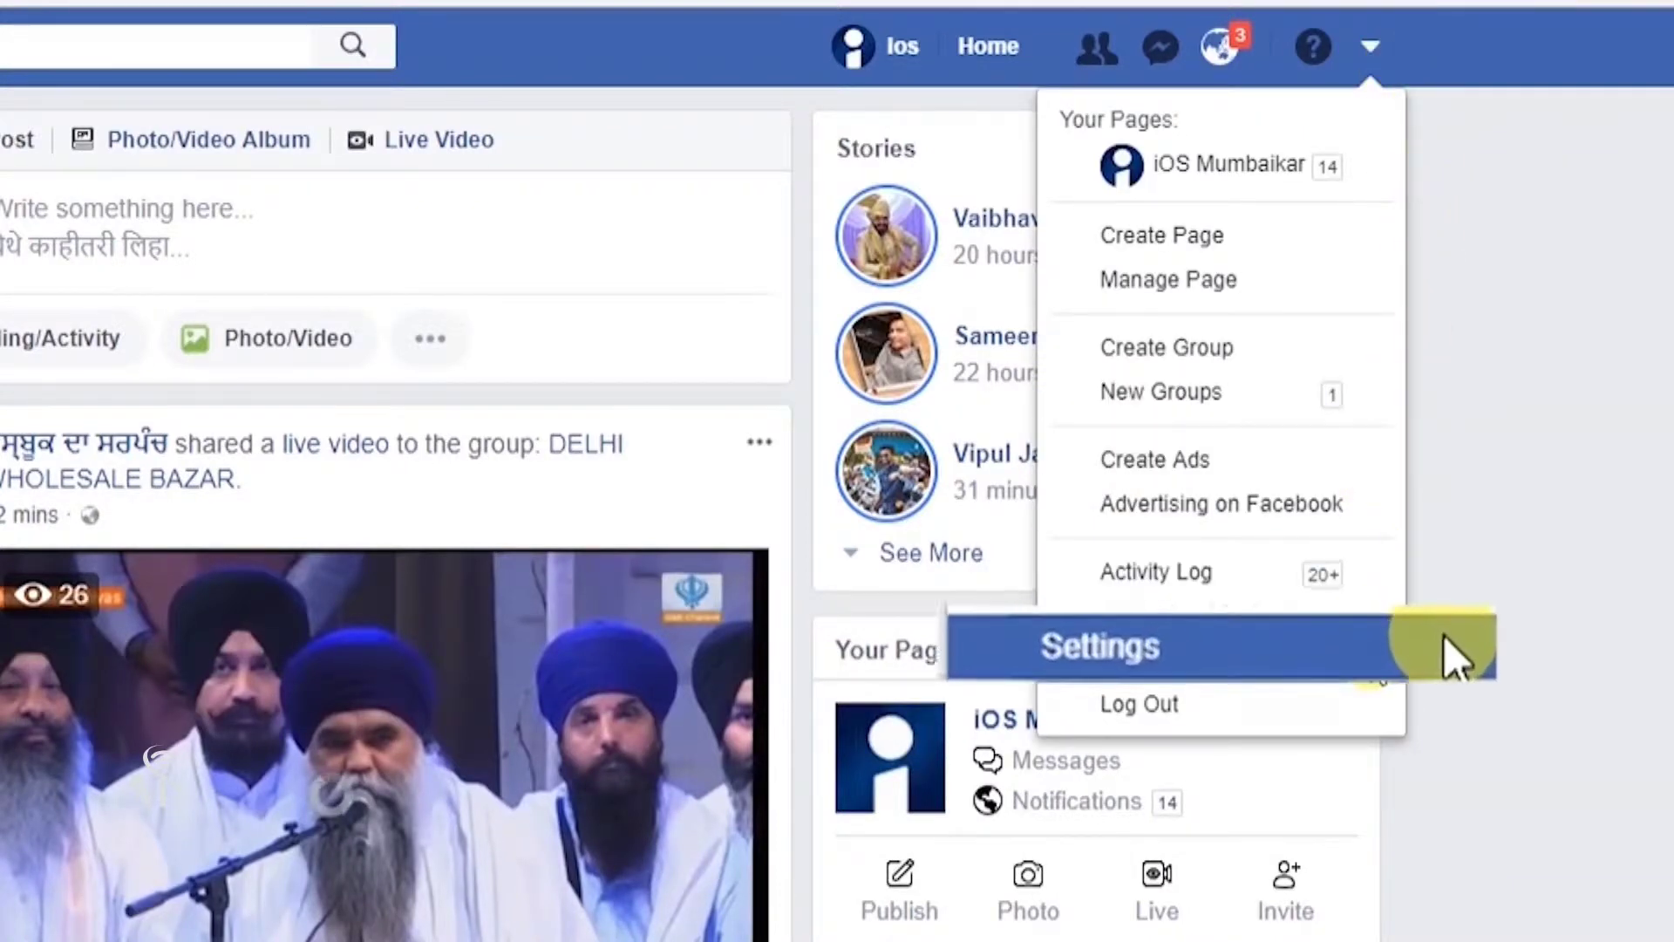
click(1211, 663)
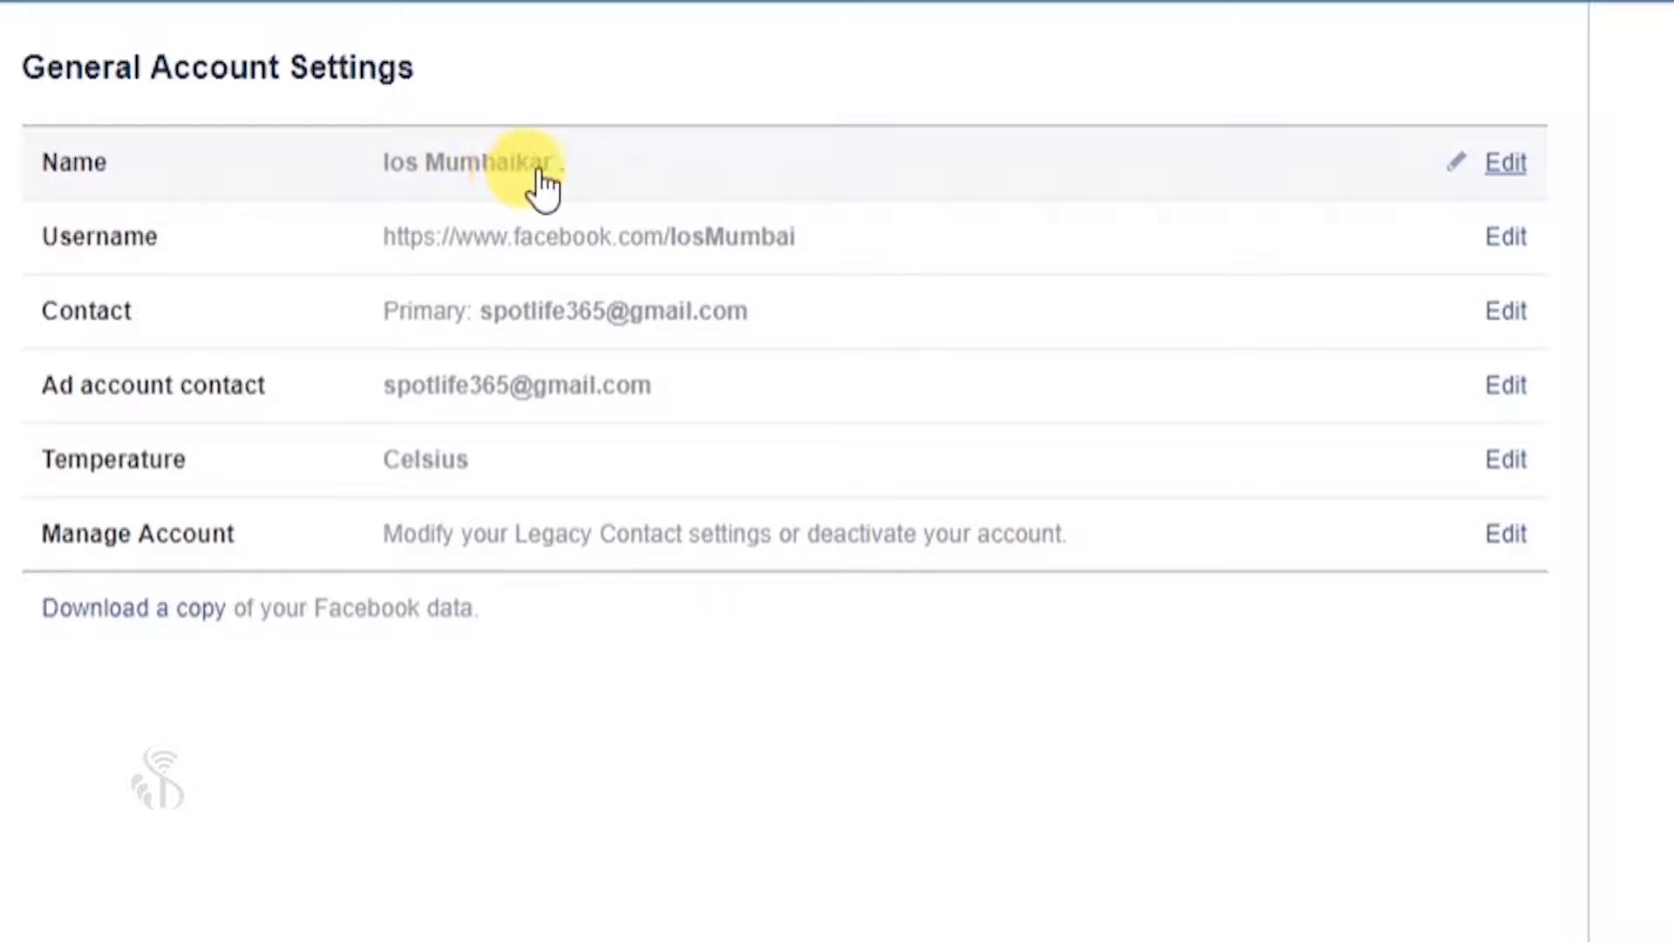
Step: Edit the Name entry and step through its First, Middle and Last name fields
click(1513, 165)
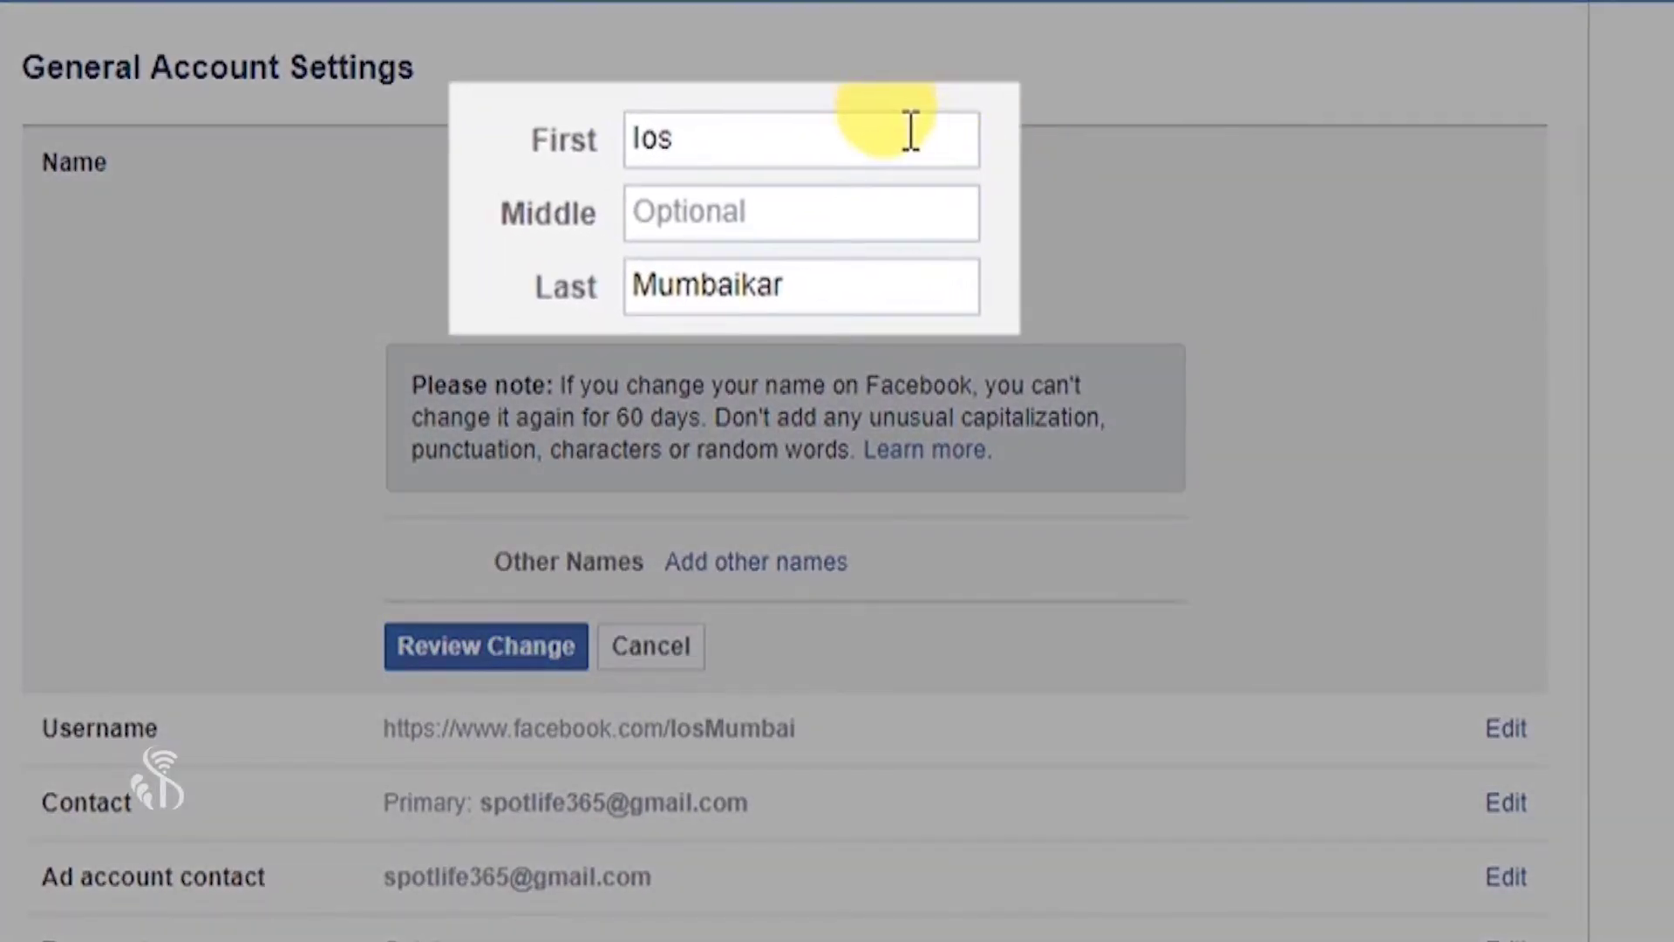
click(901, 132)
click(891, 207)
click(895, 286)
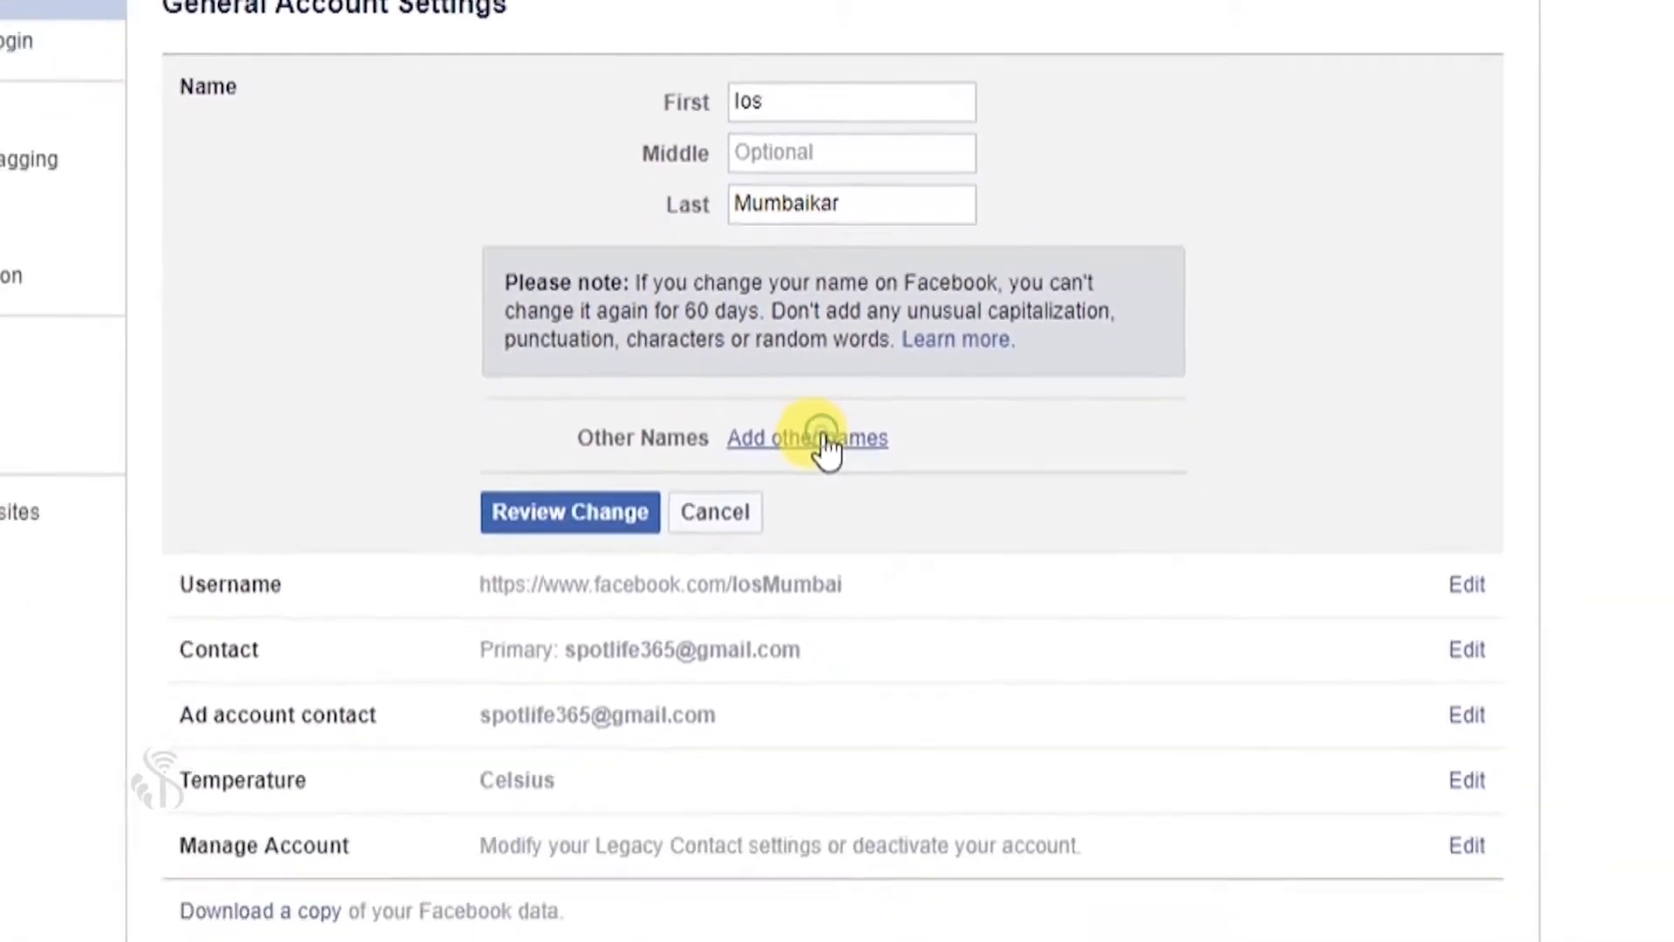
Step: Add a Nickname-type other name, shown at the top of the profile, and save it
click(774, 565)
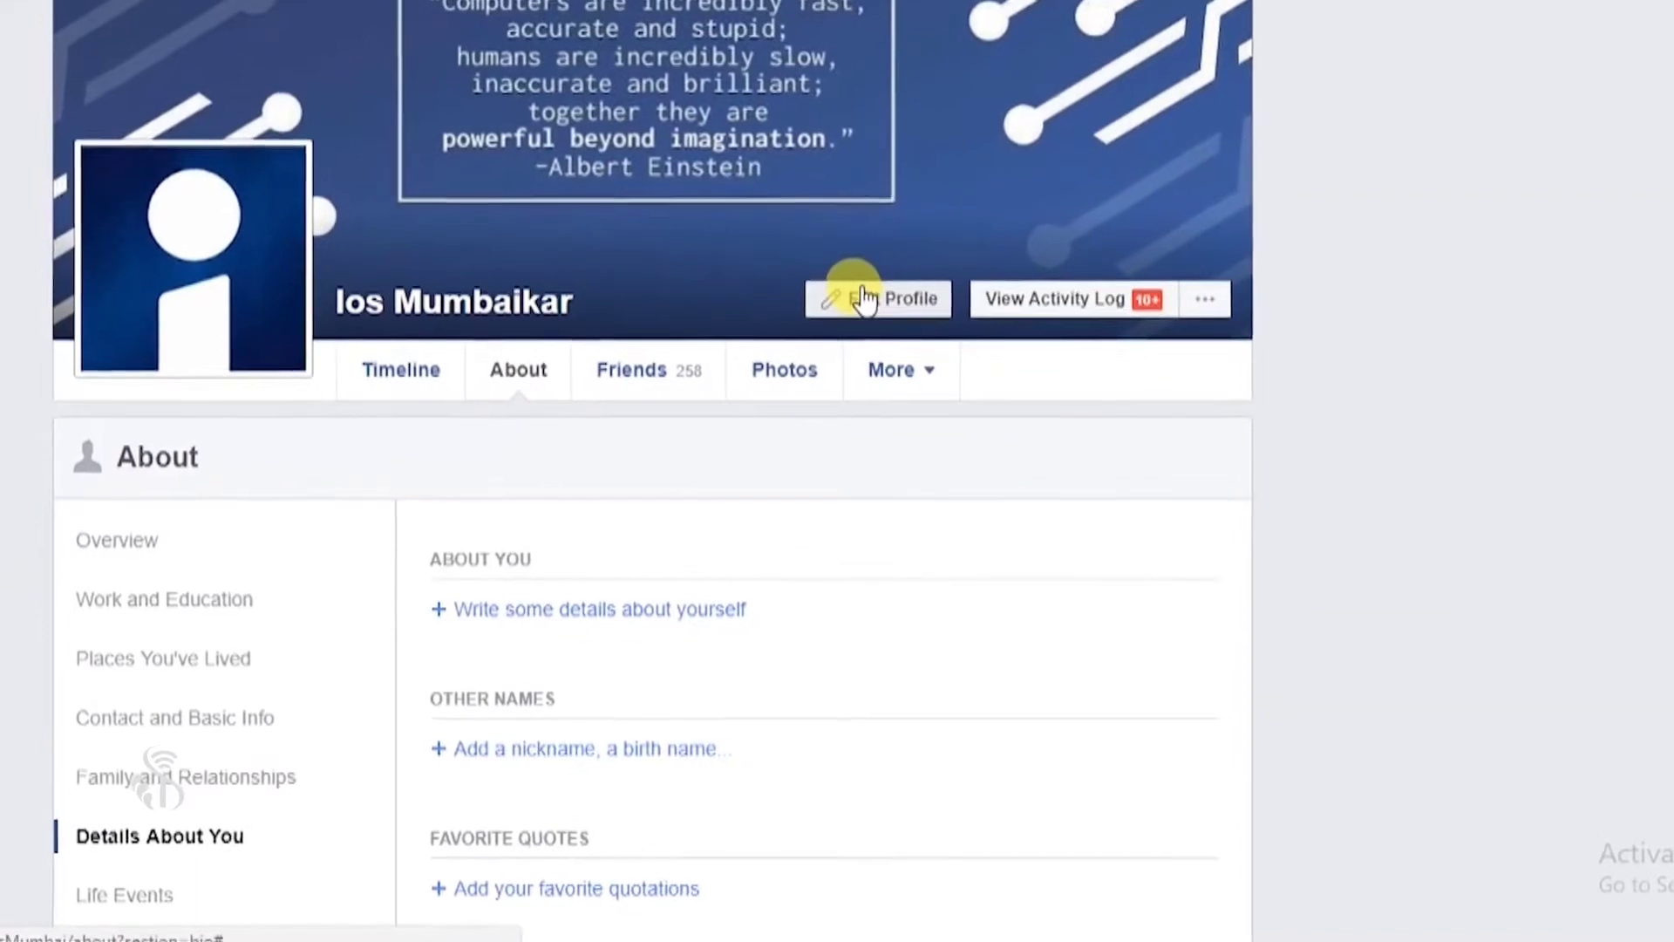
scroll(776, 590, down, 3)
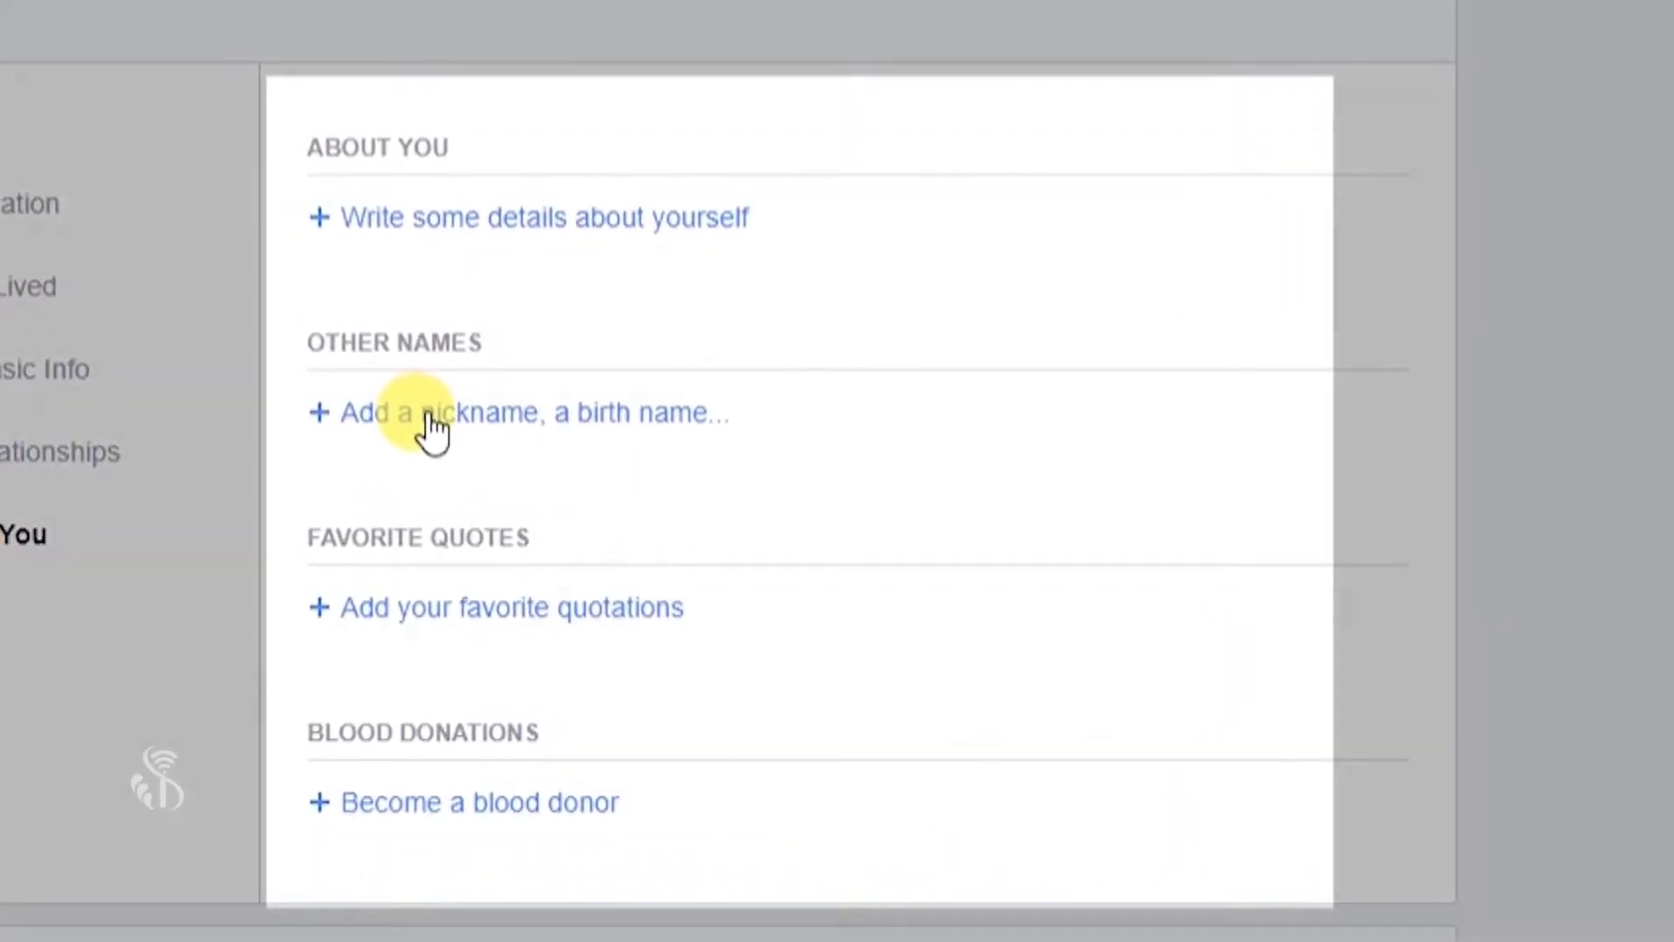
click(433, 427)
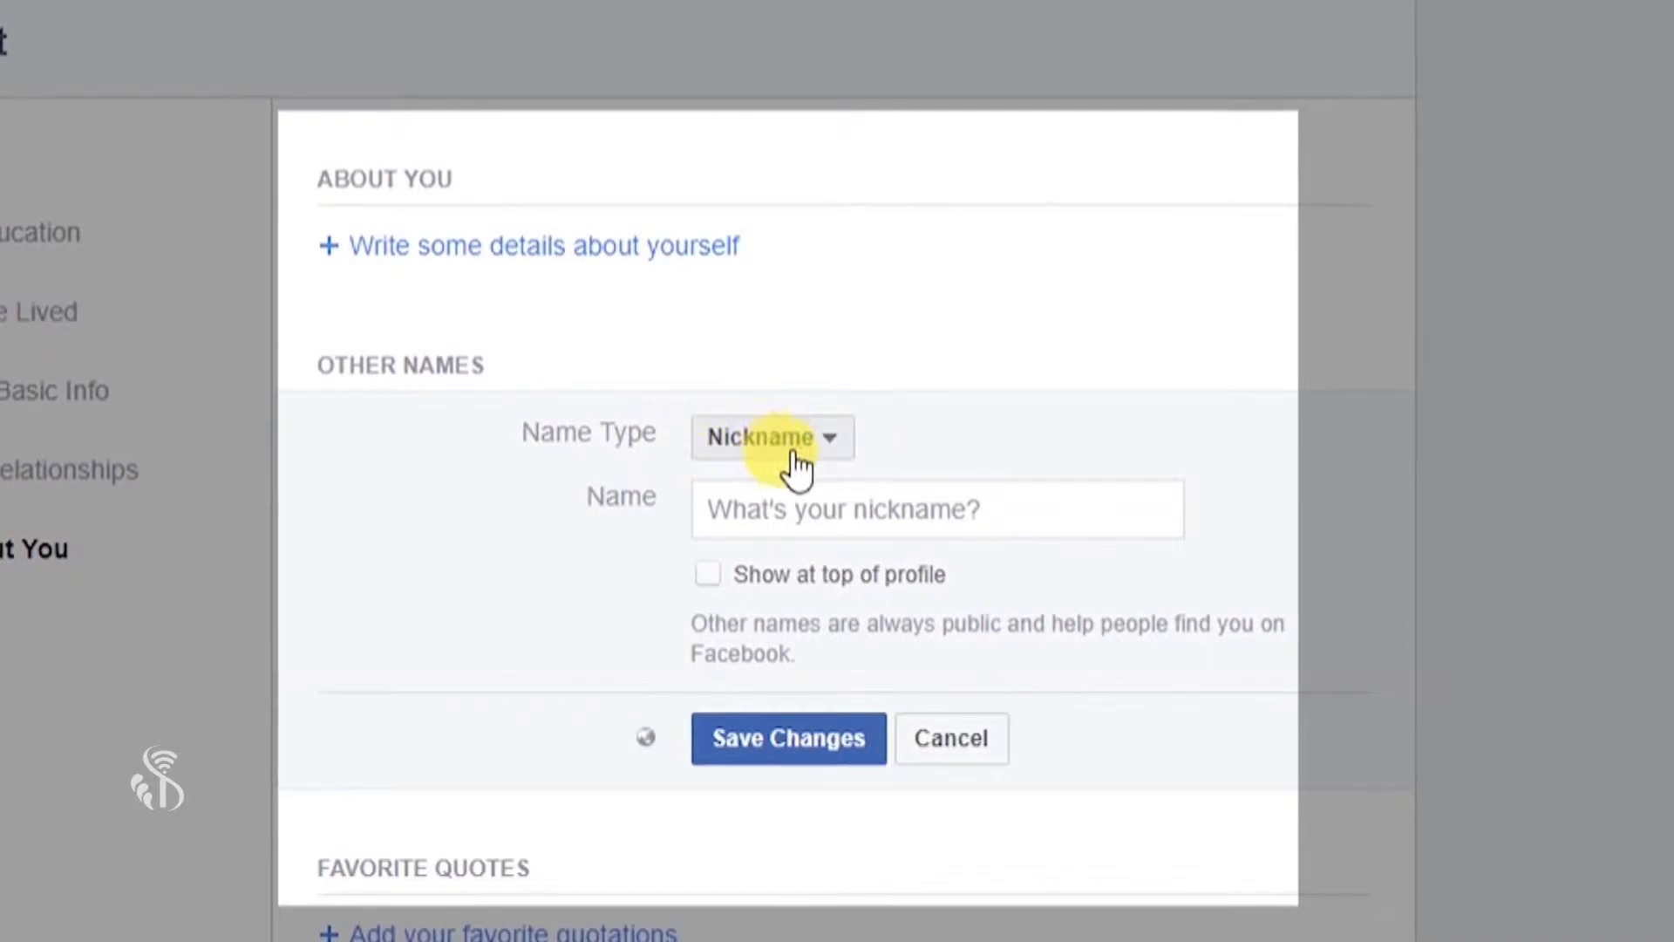
click(834, 442)
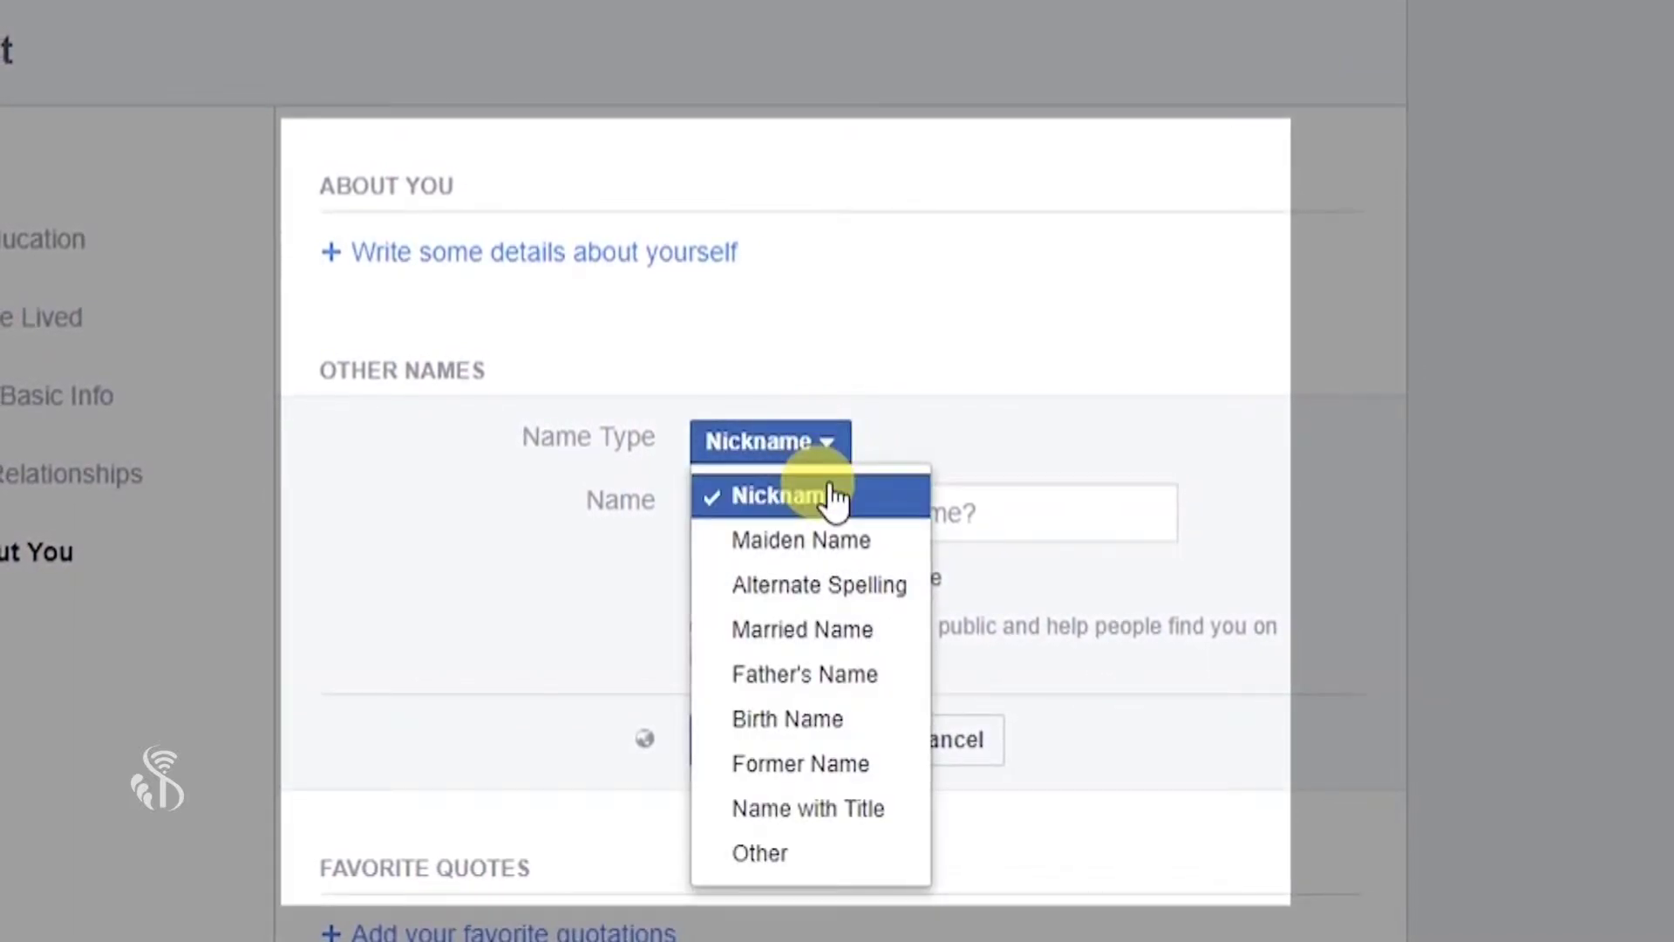
click(829, 493)
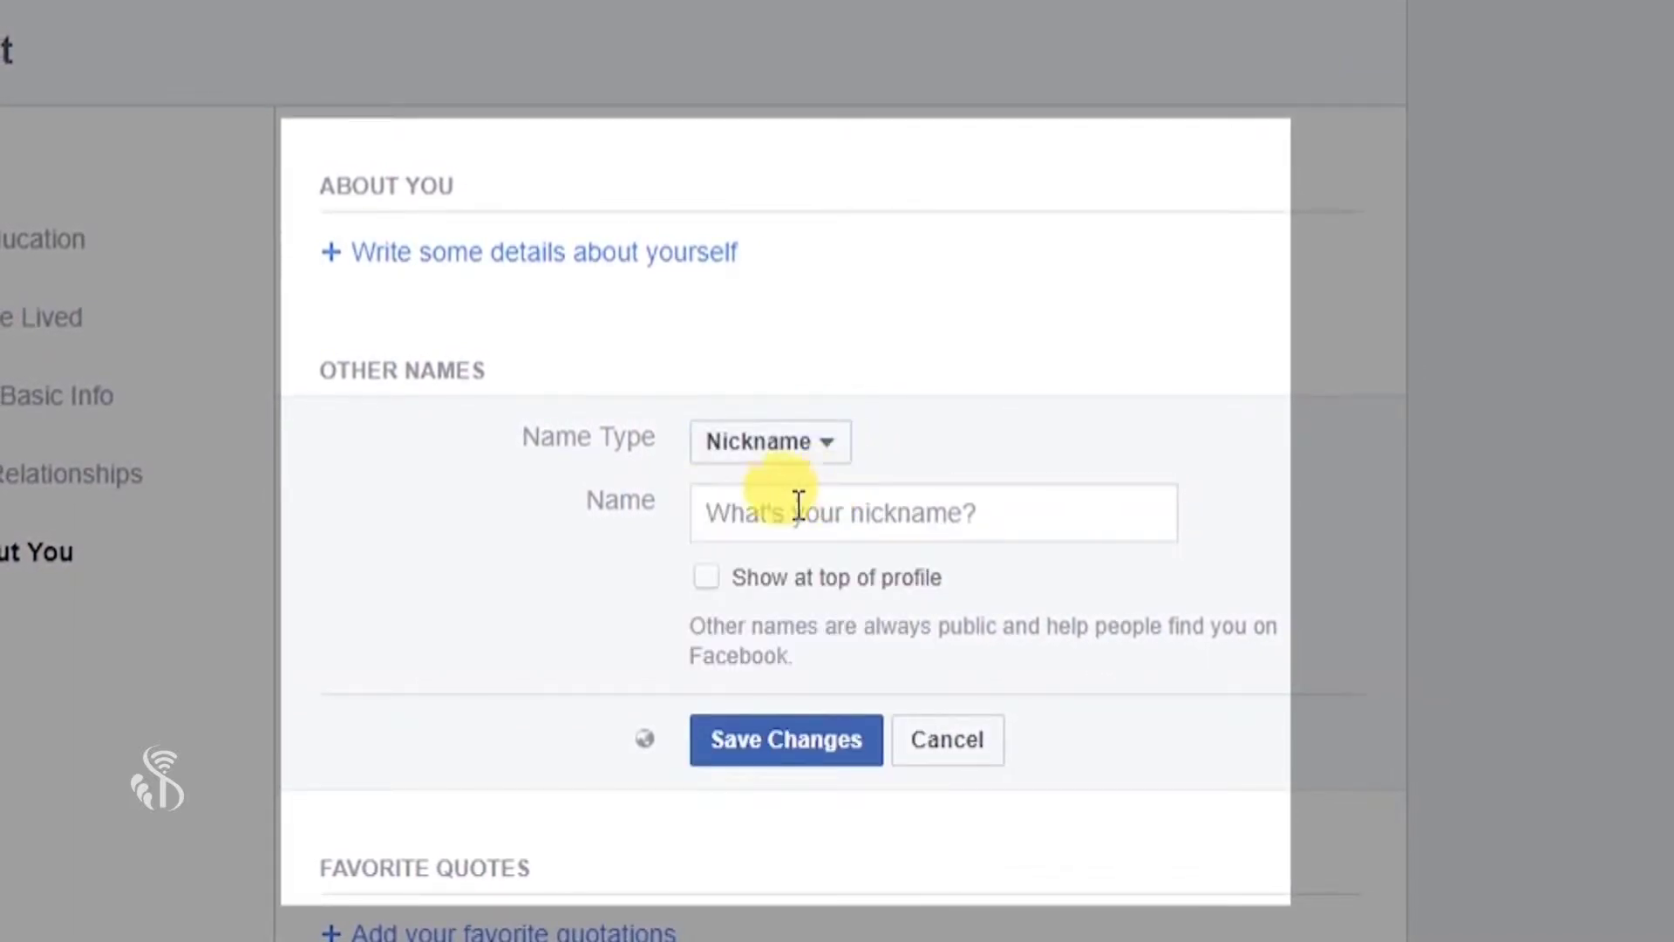
click(776, 523)
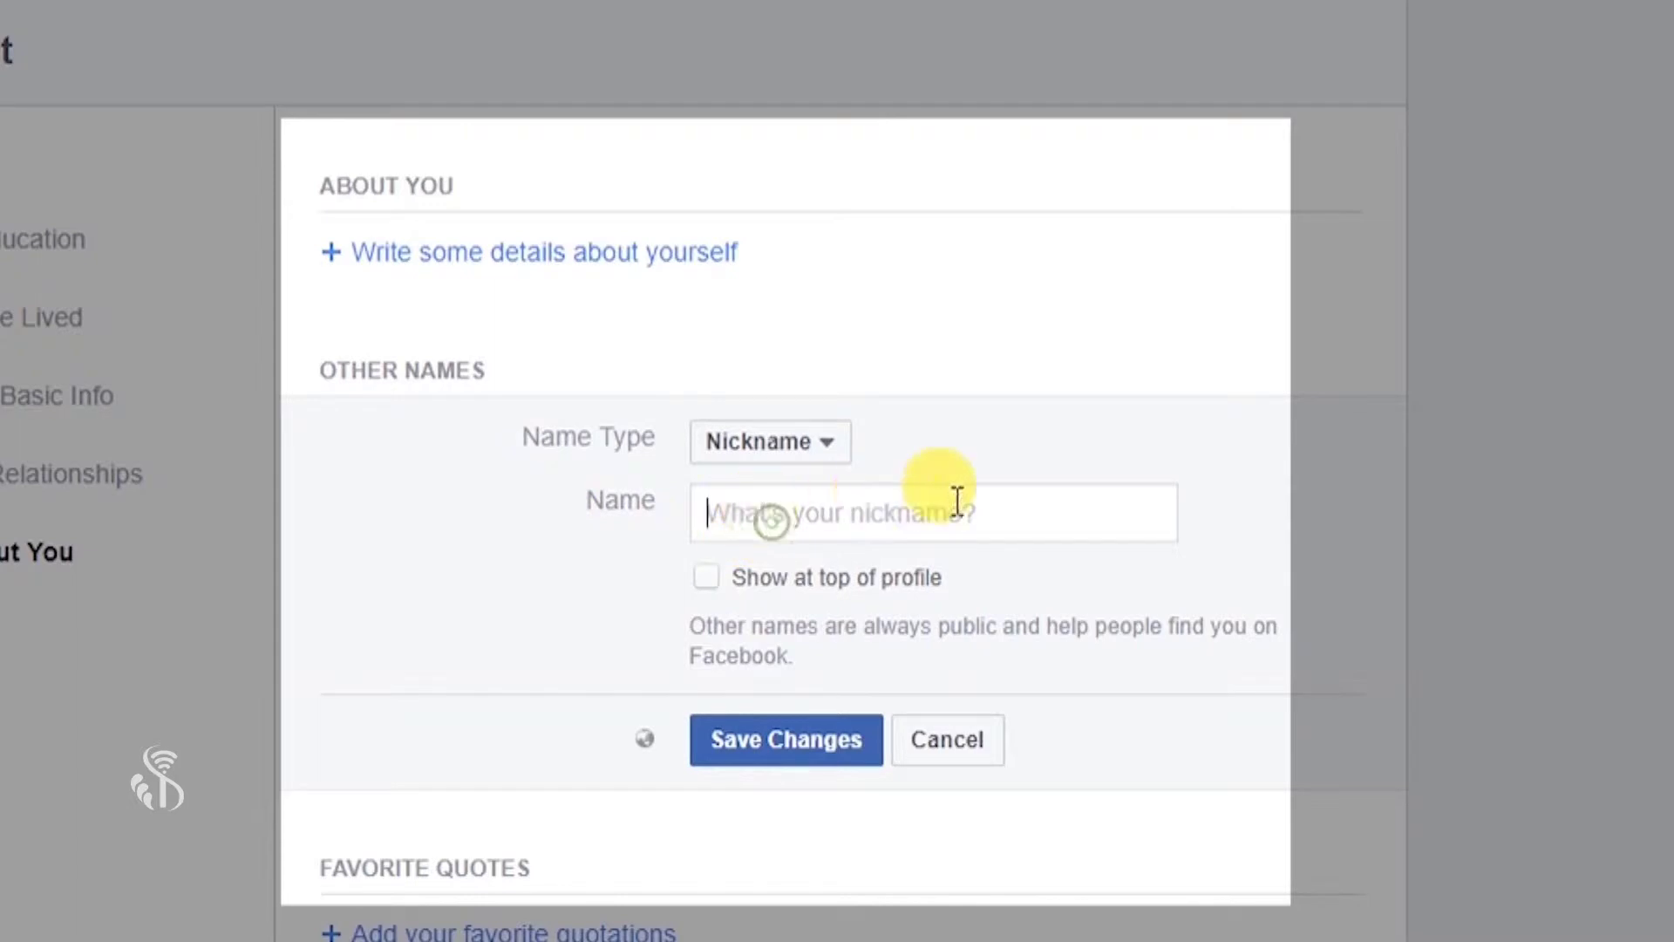
text(Vaibhav)
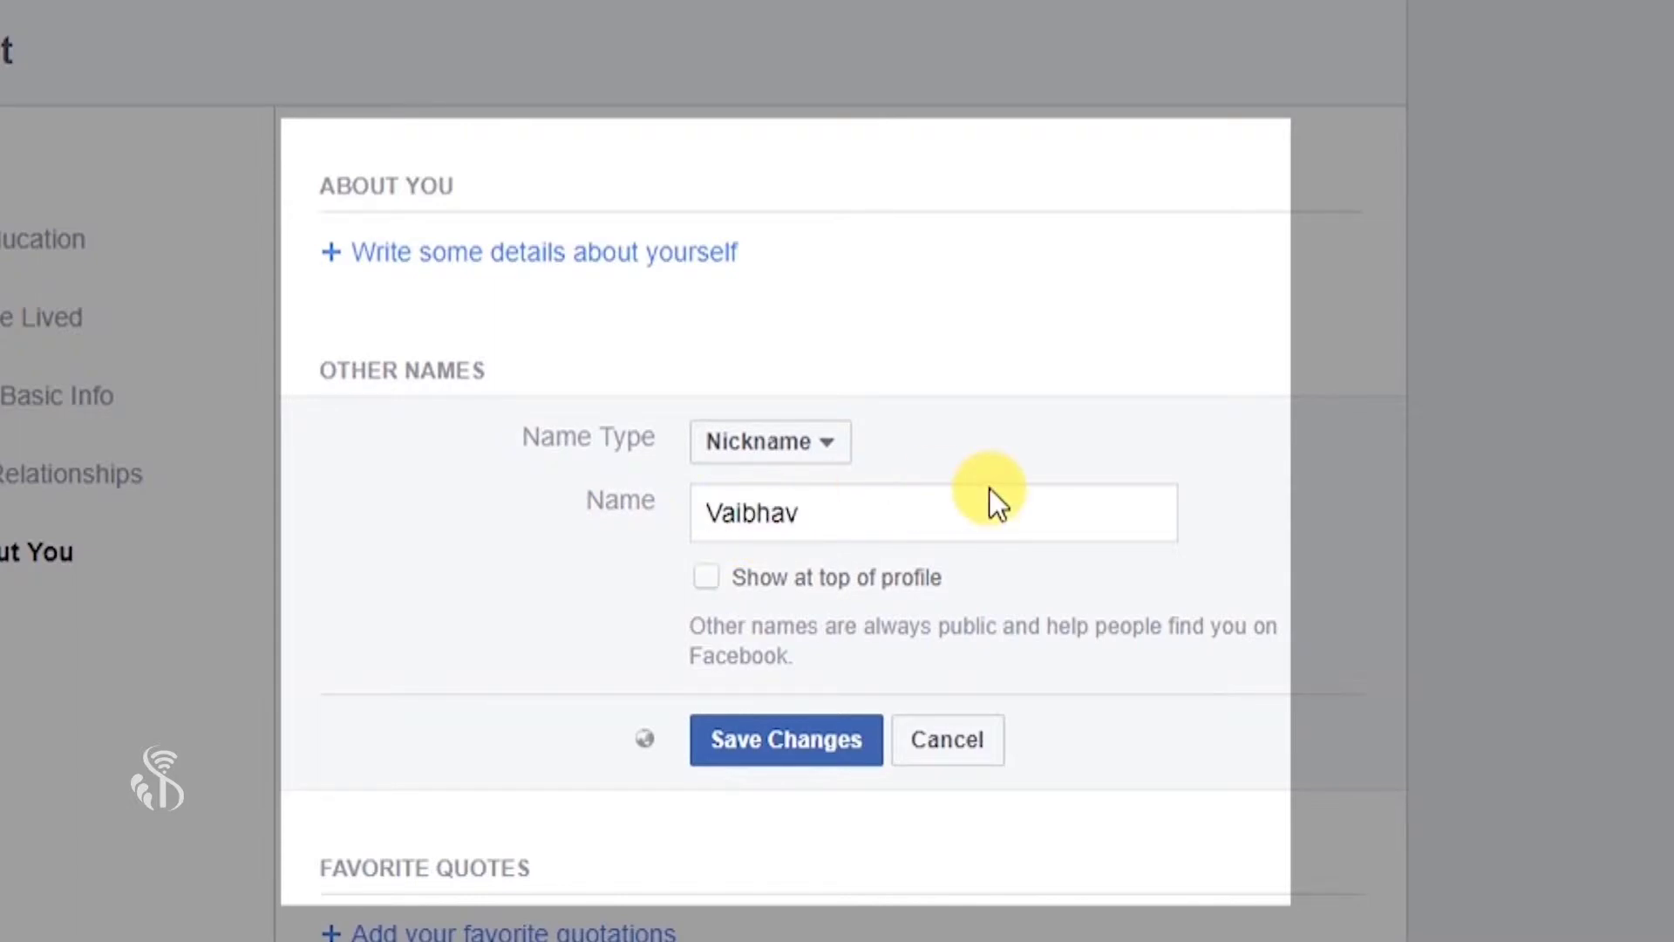
click(703, 578)
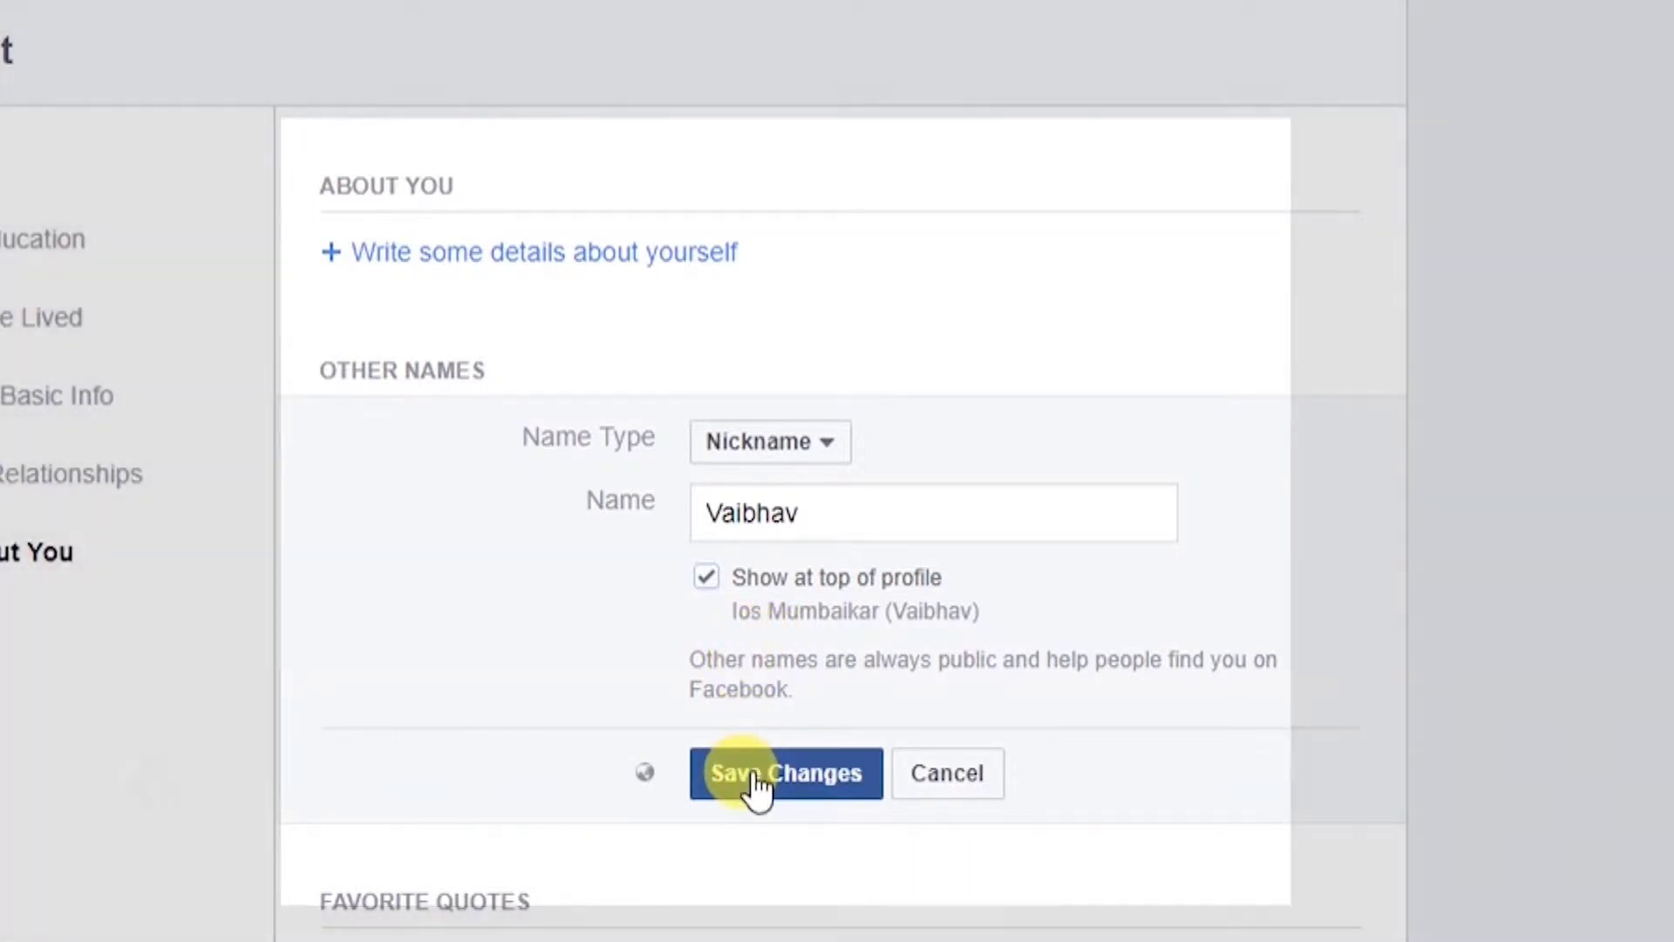
click(755, 779)
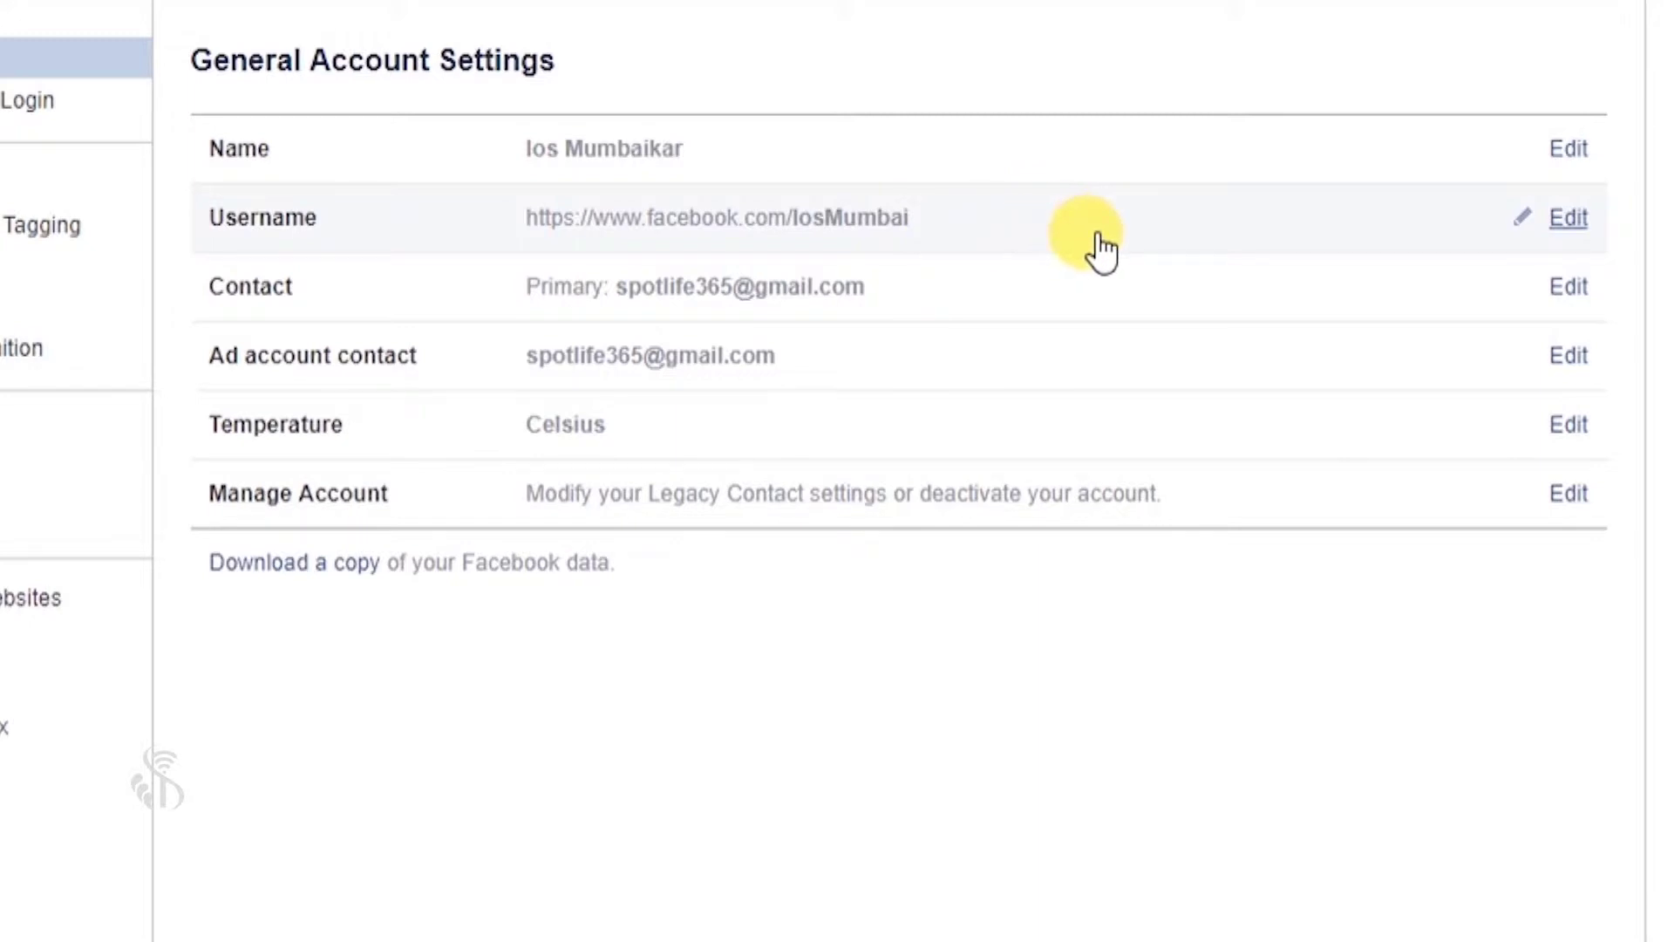
Step: Replace the current username with the new one and save the change
click(1578, 224)
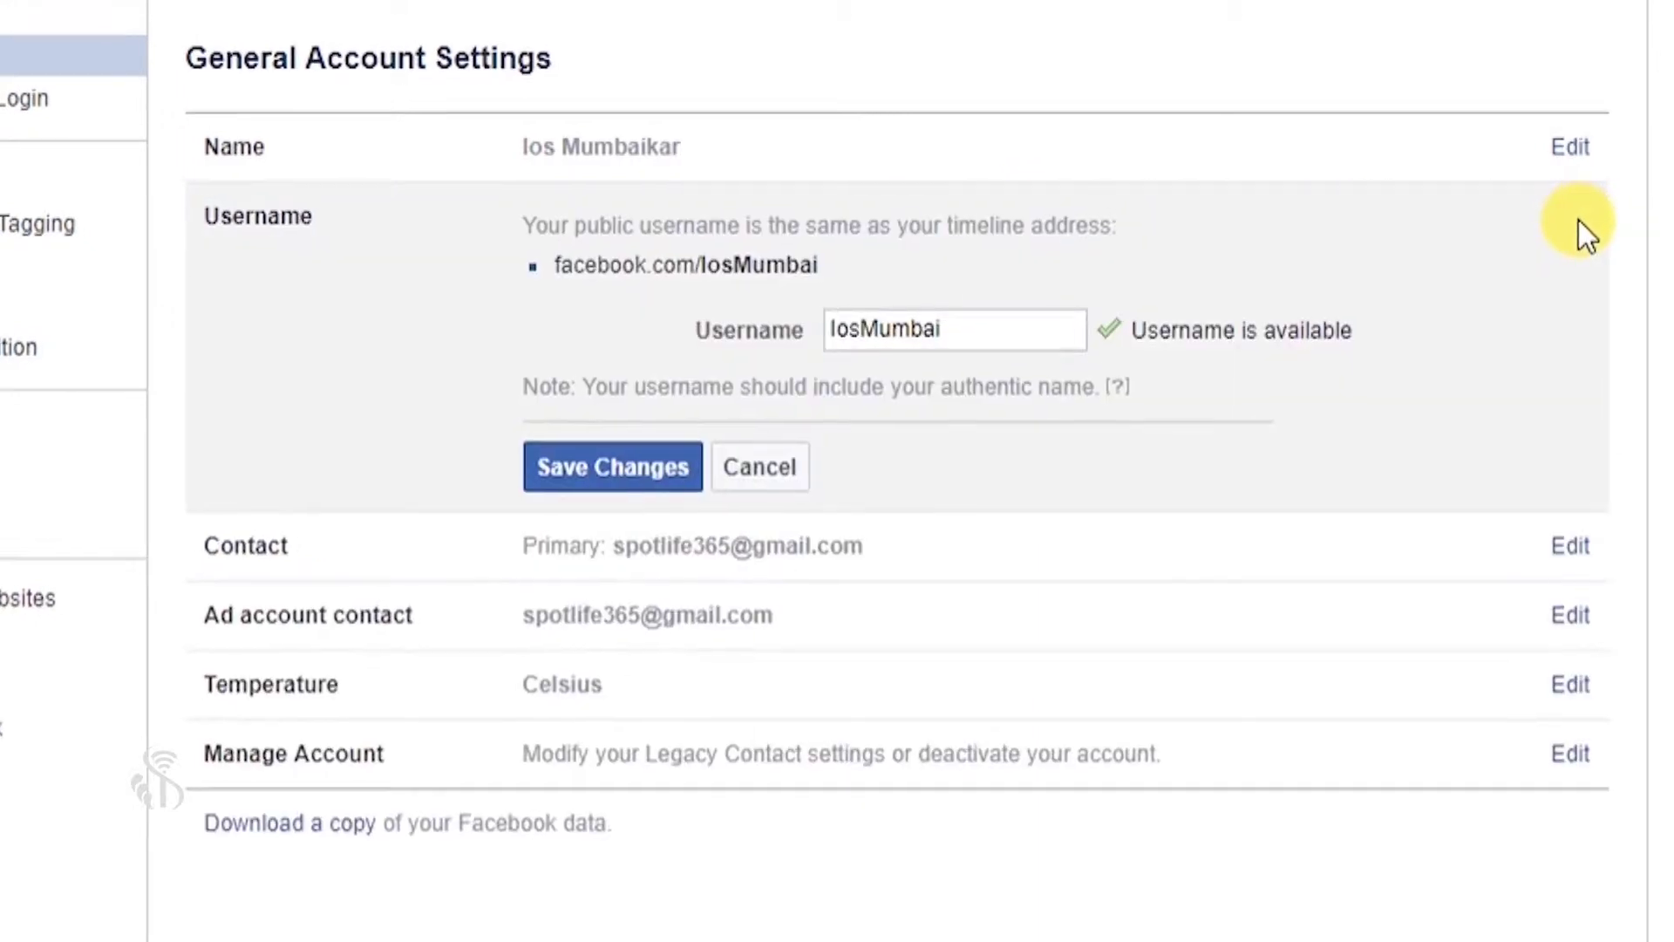
double_click(915, 305)
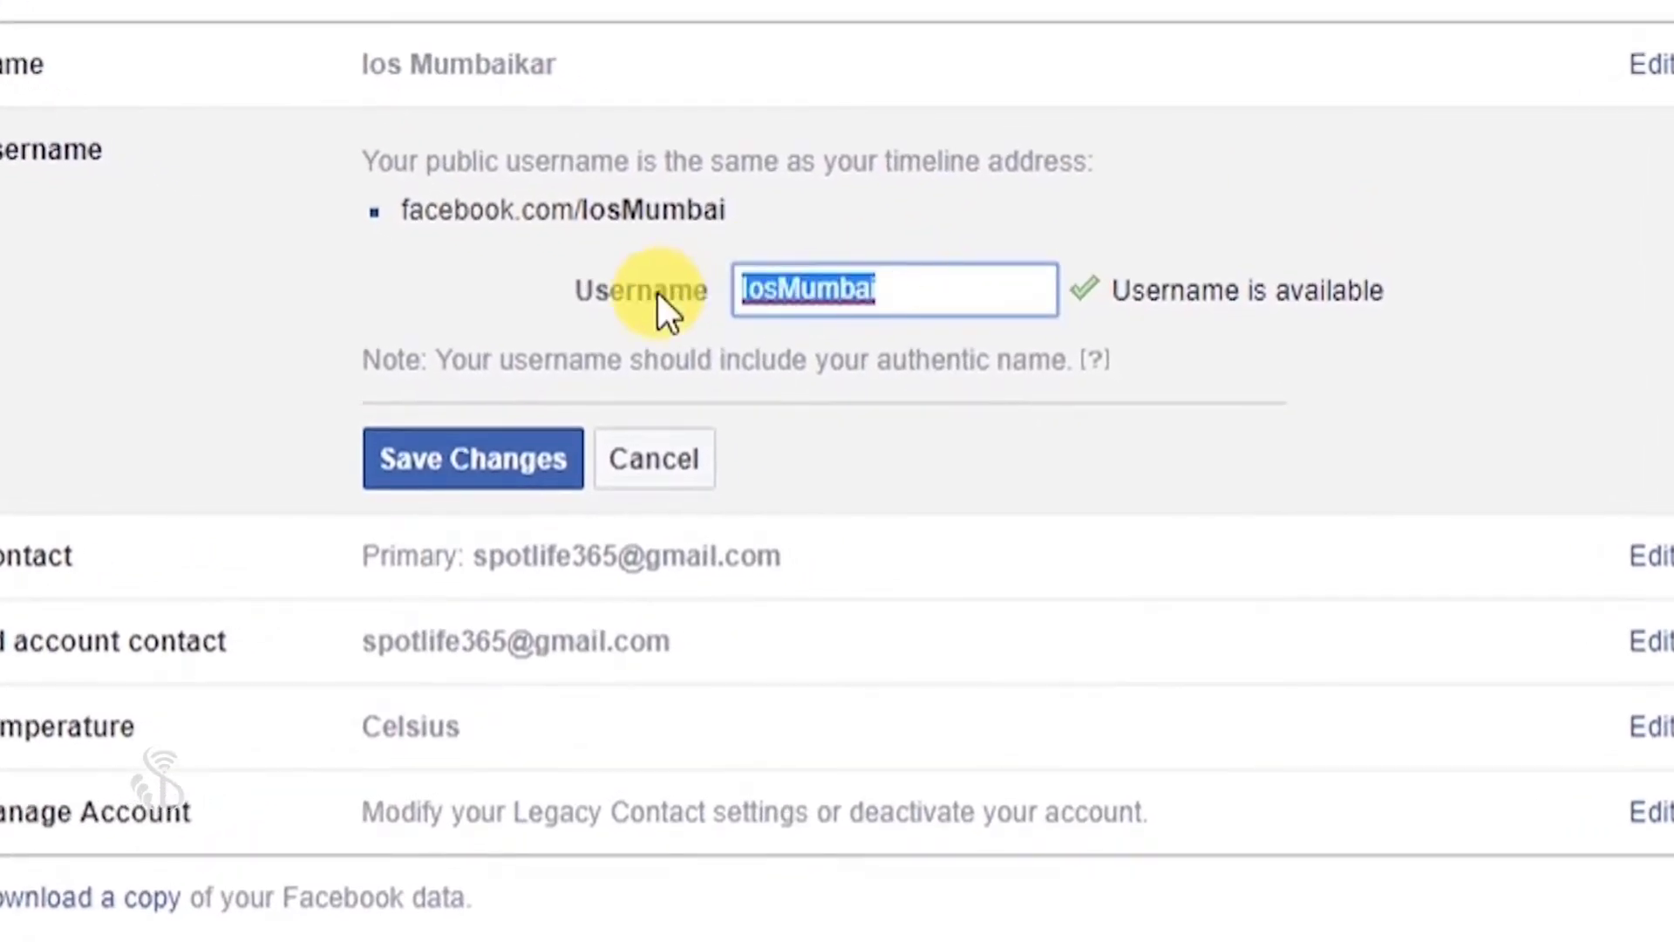
text(Ios)
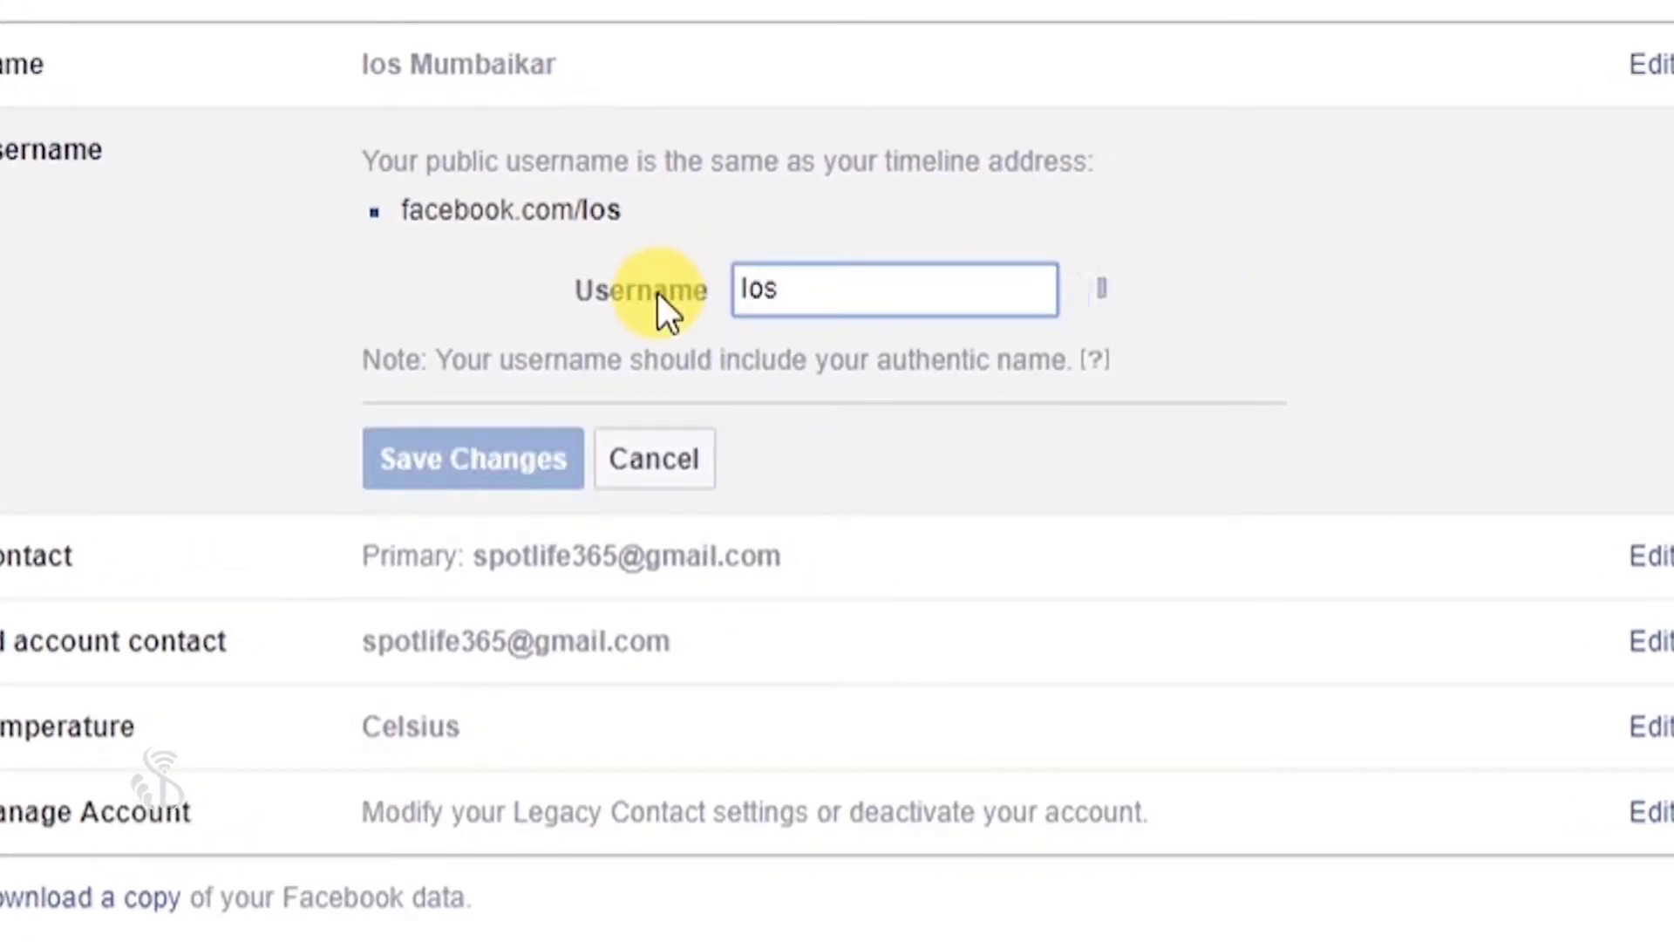
text(Vaib)
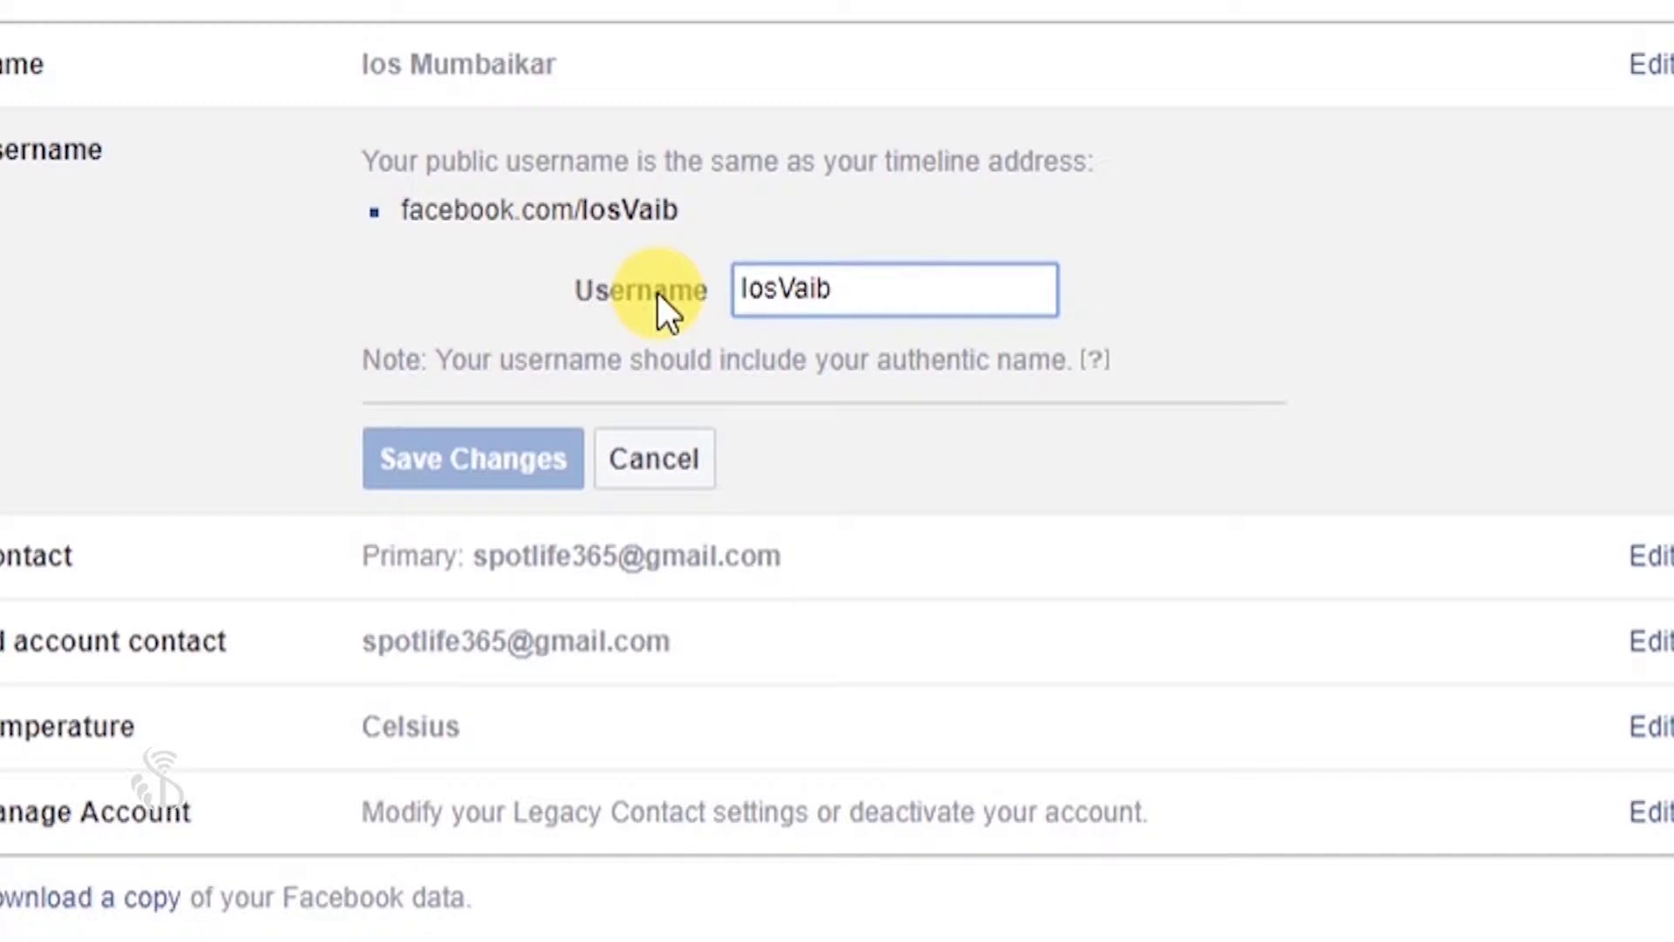
text(hav)
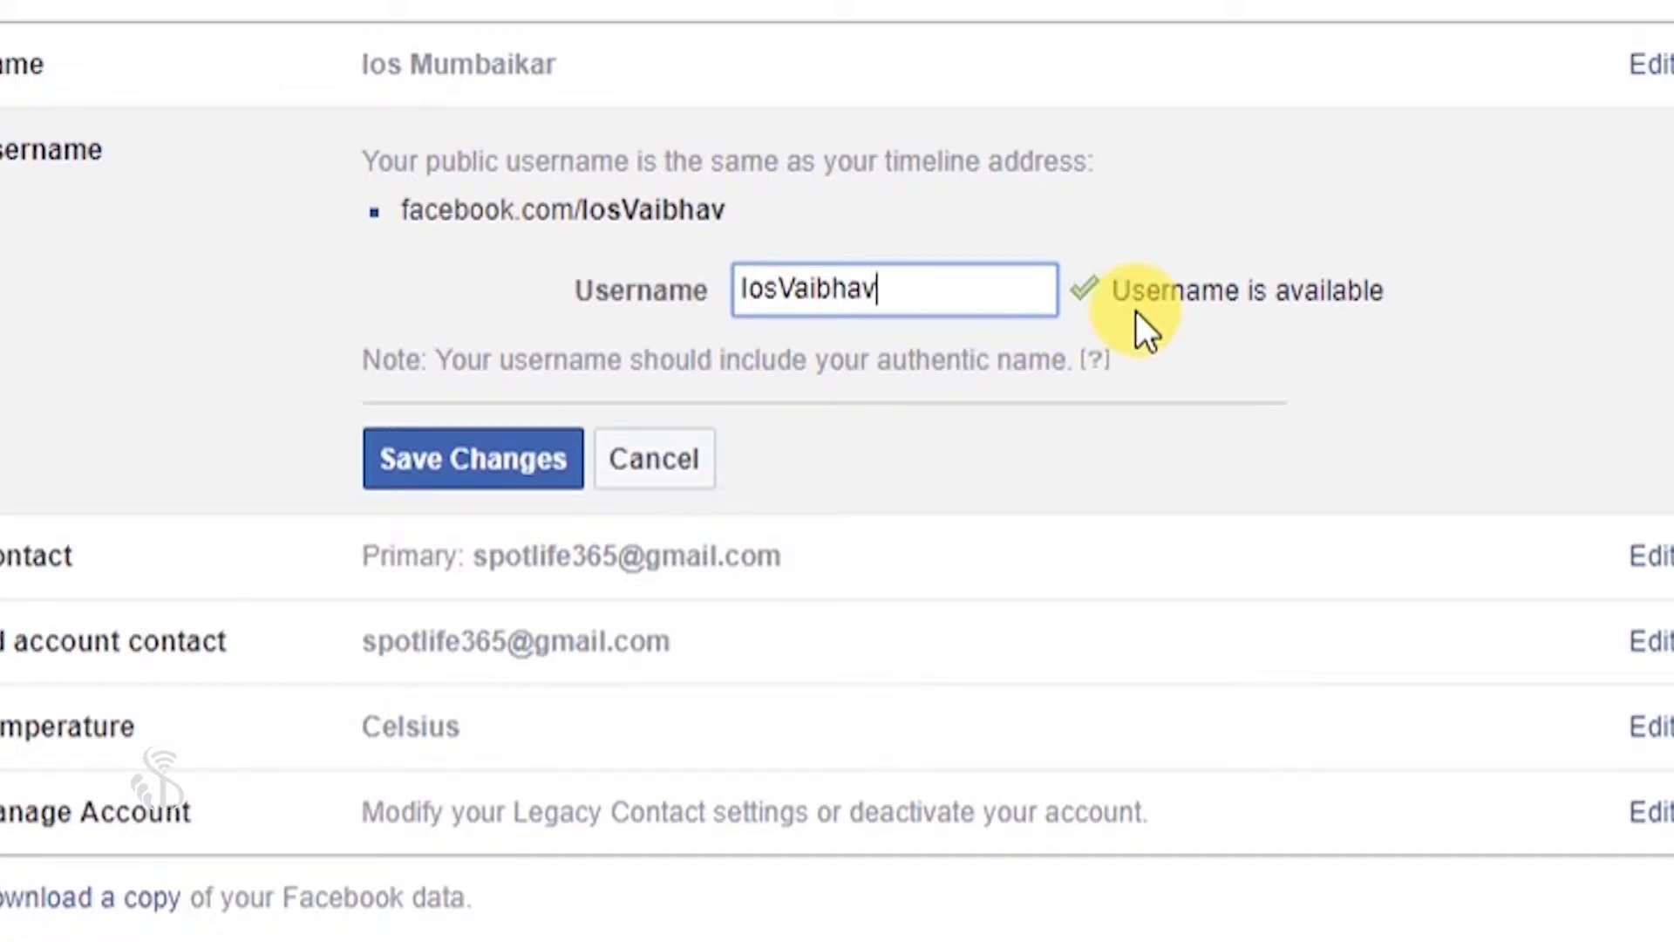
click(489, 462)
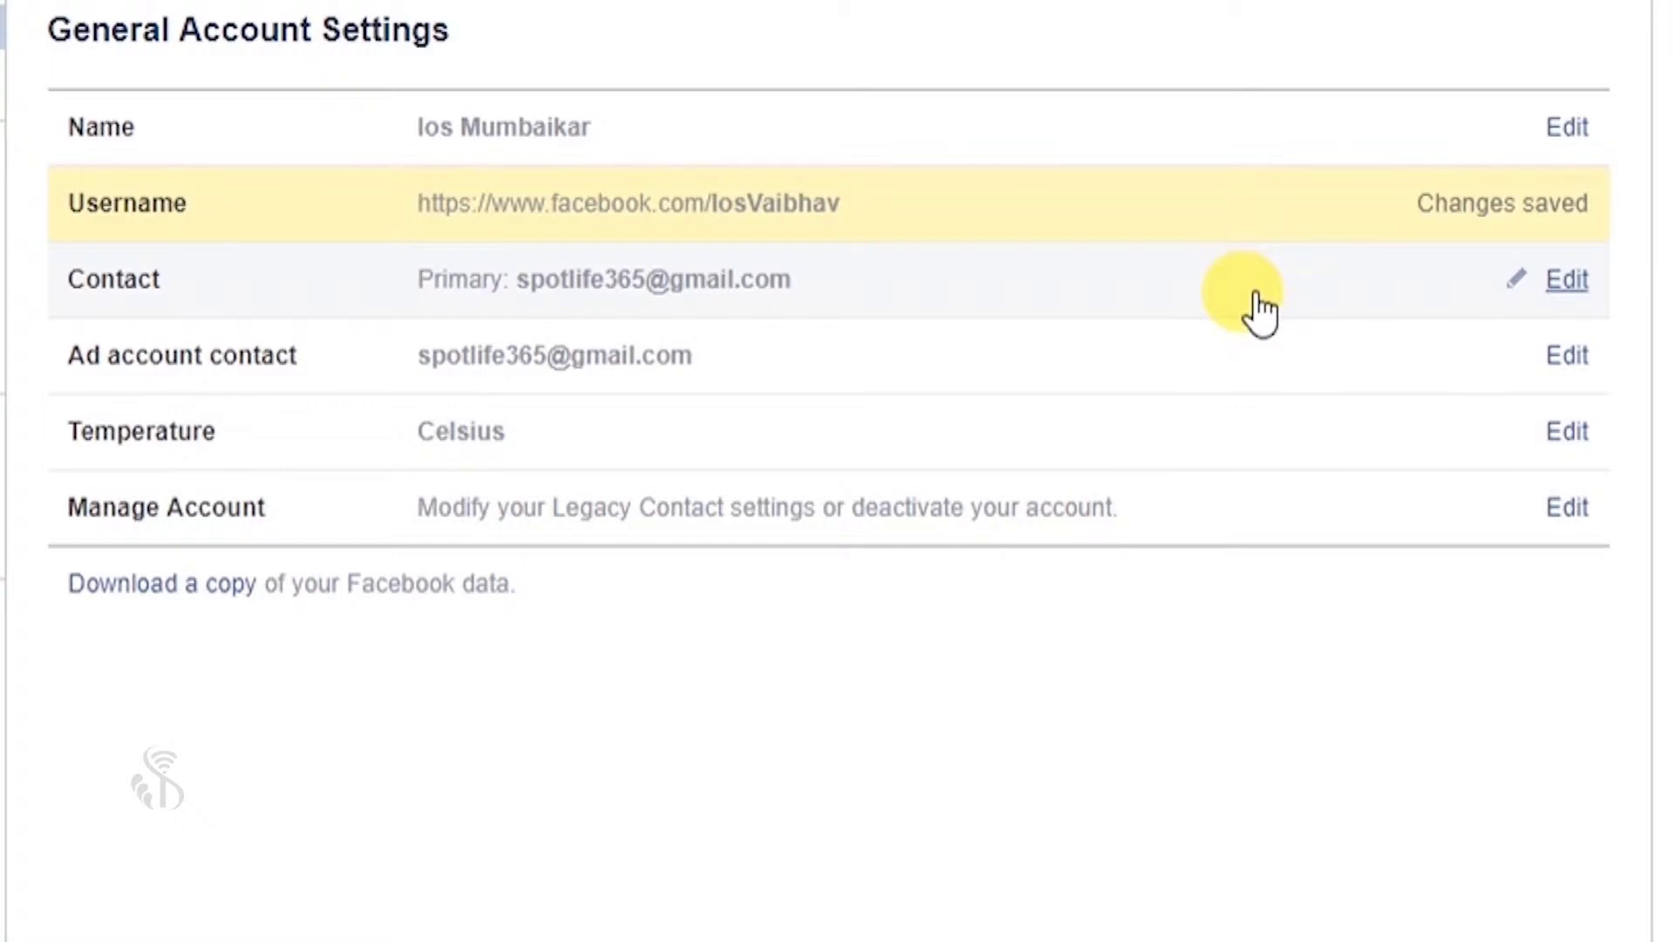
Step: Edit the Contact entry and choose to add another email or mobile number
click(1547, 281)
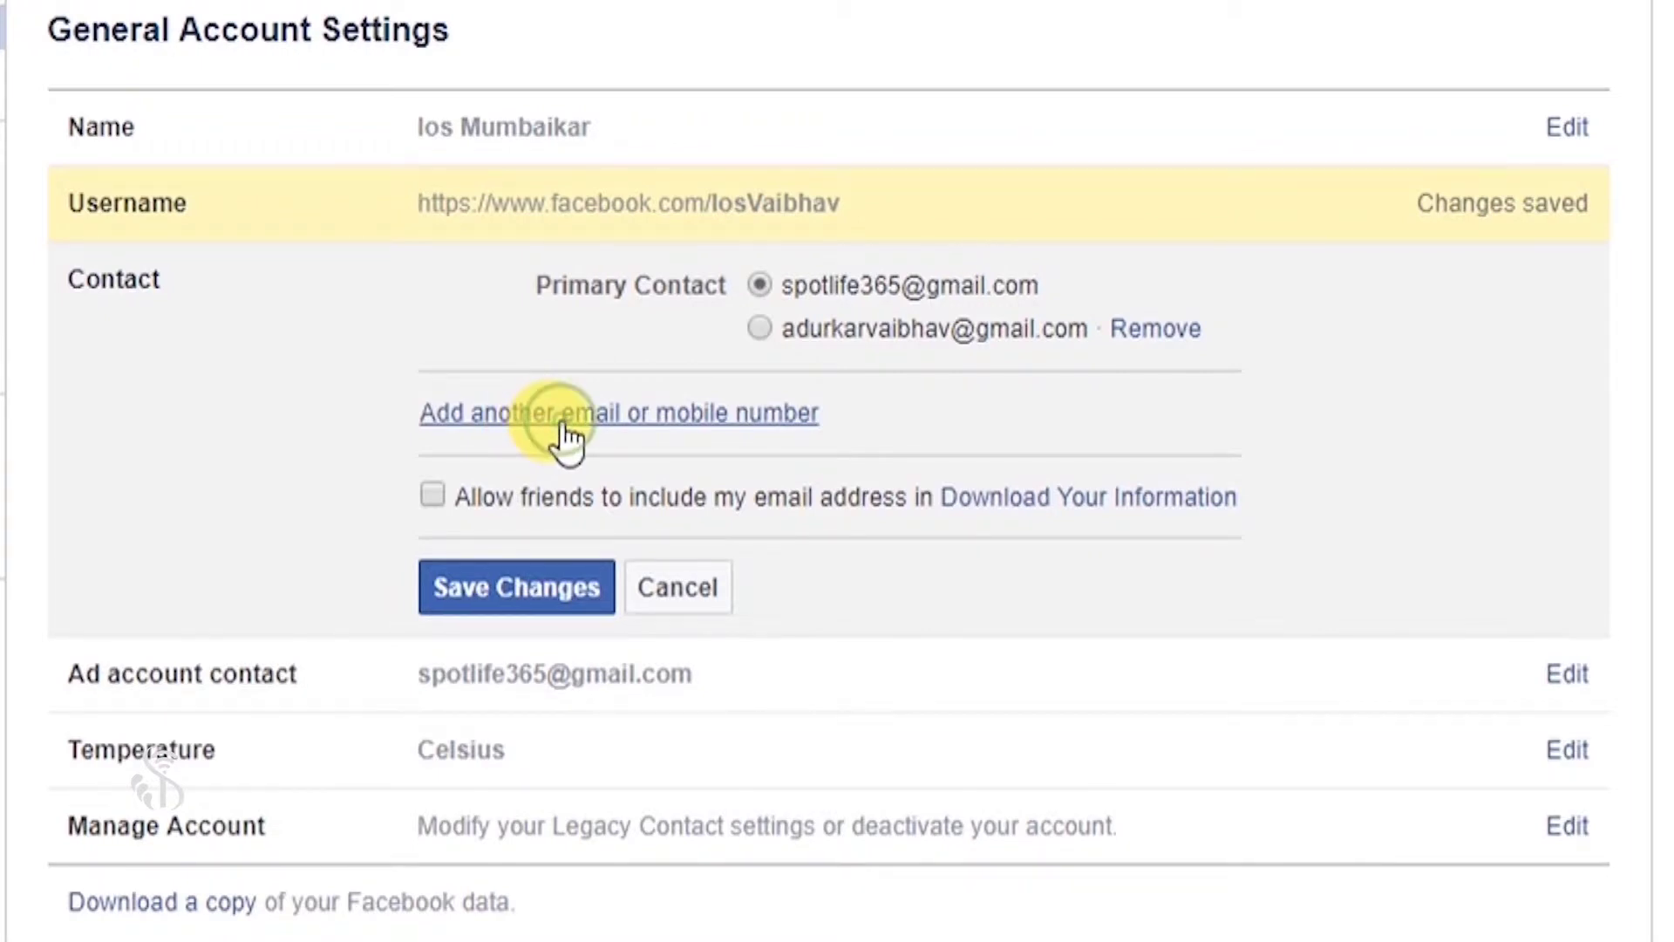
click(563, 421)
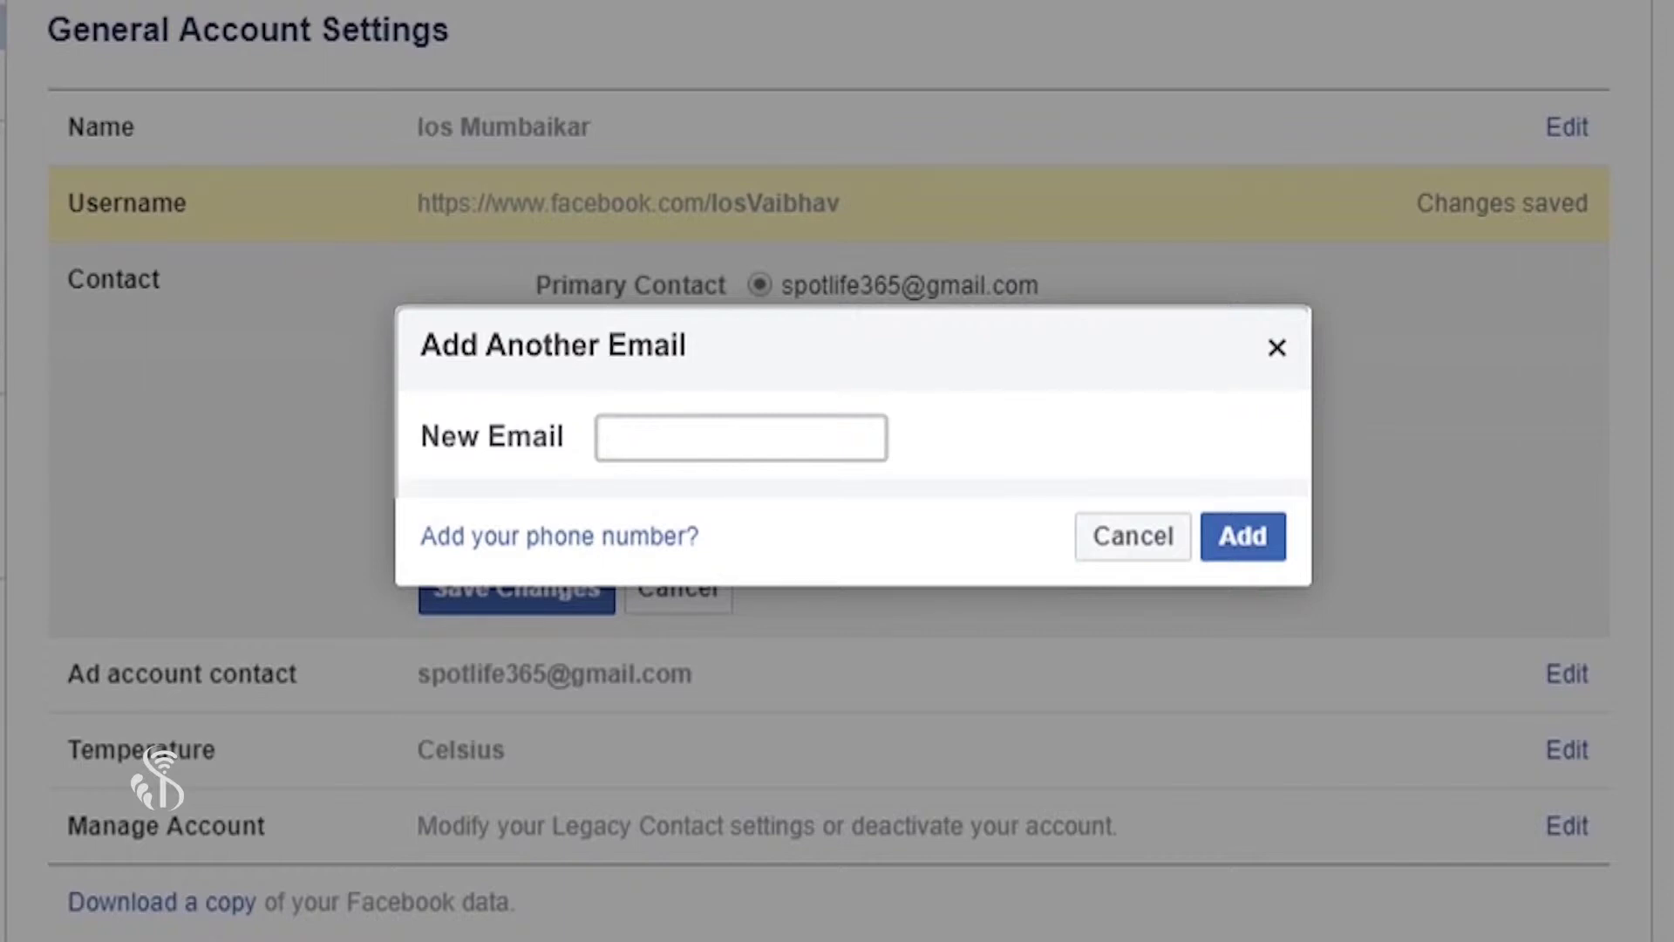
Step: Paste the extra email into New Email, then switch to the Confirm Your Number form
key(ctrl+v)
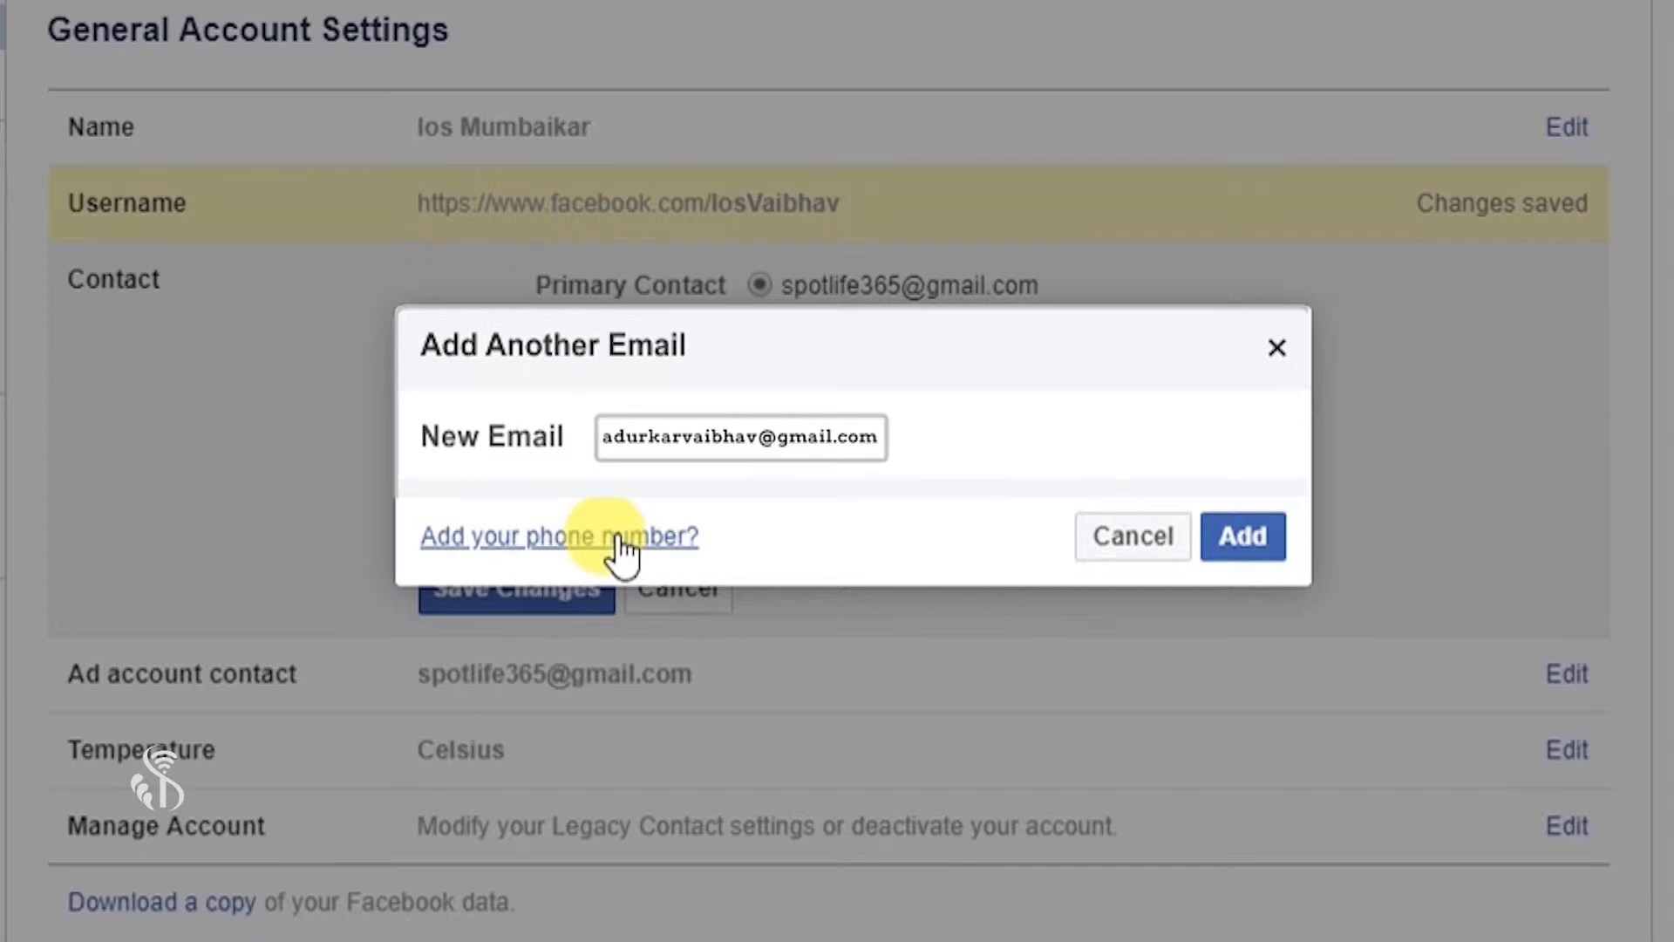
click(536, 542)
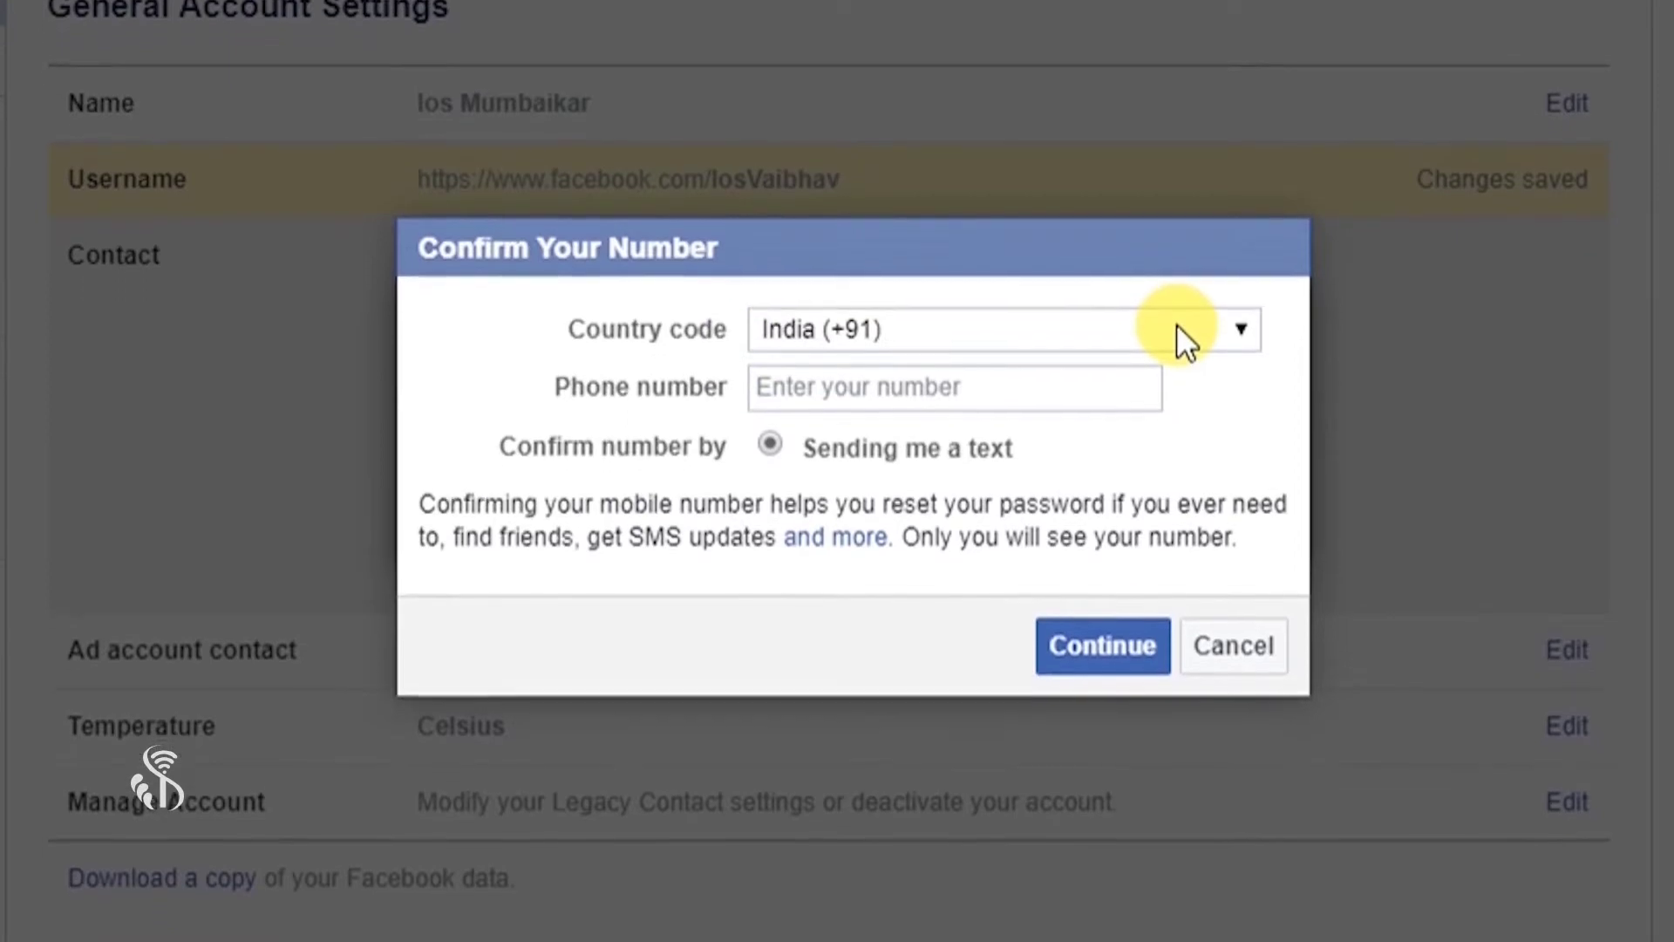
Step: Keep India (+91), enter the mobile number, and submit it for text-message confirmation
click(1180, 351)
click(1044, 892)
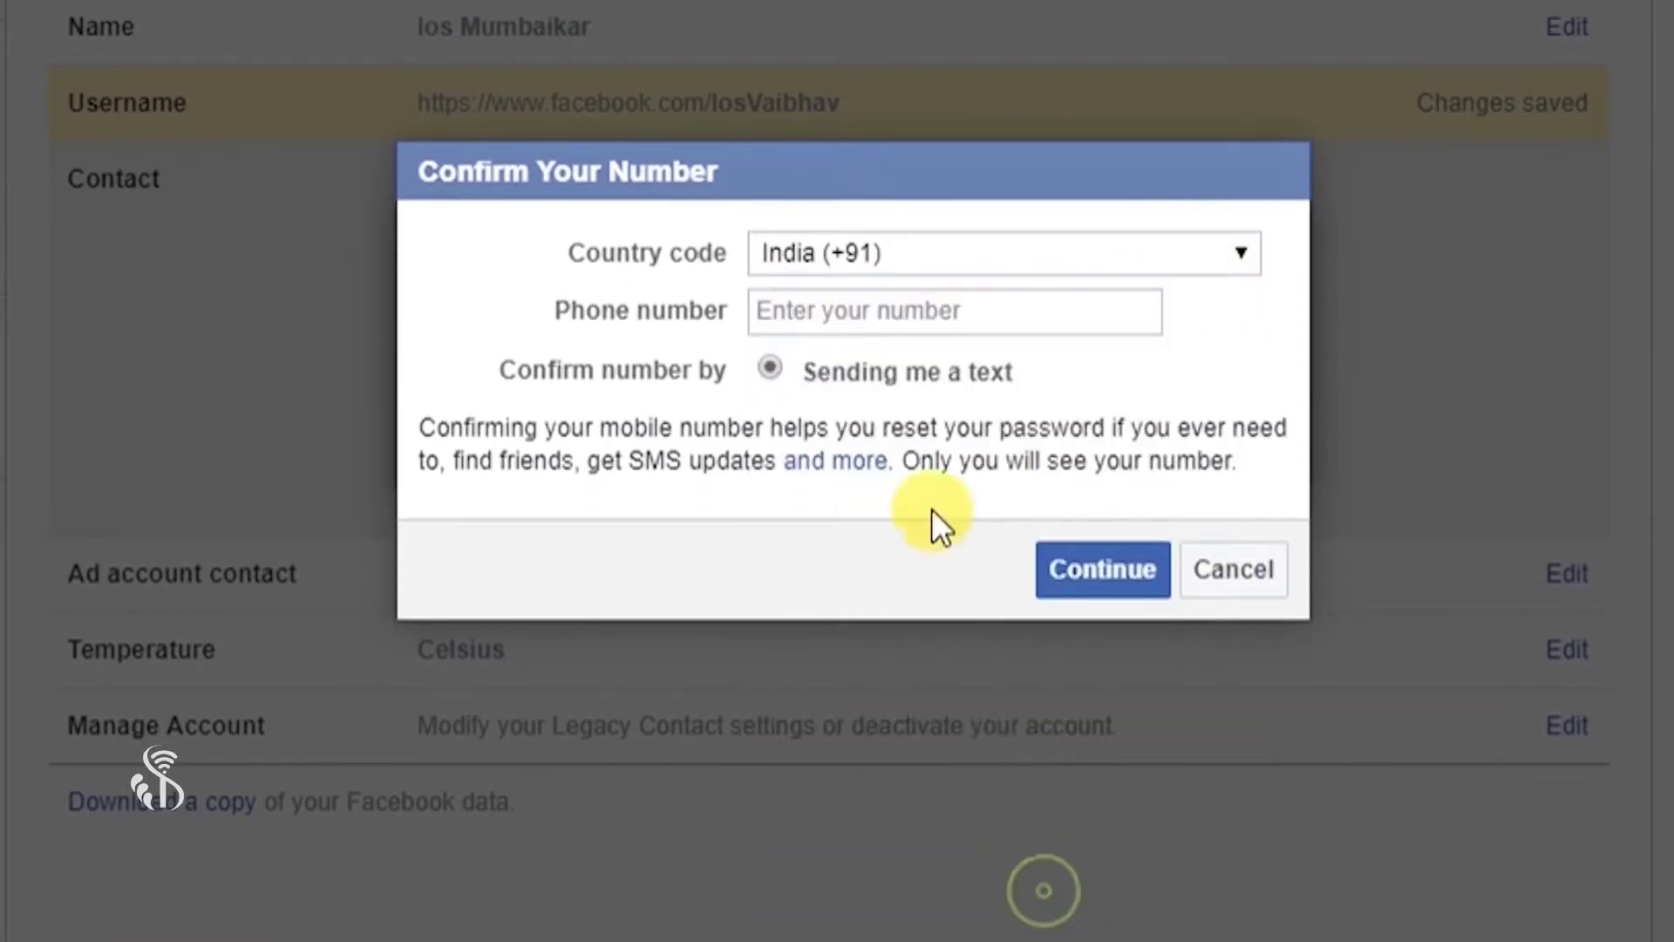
click(908, 317)
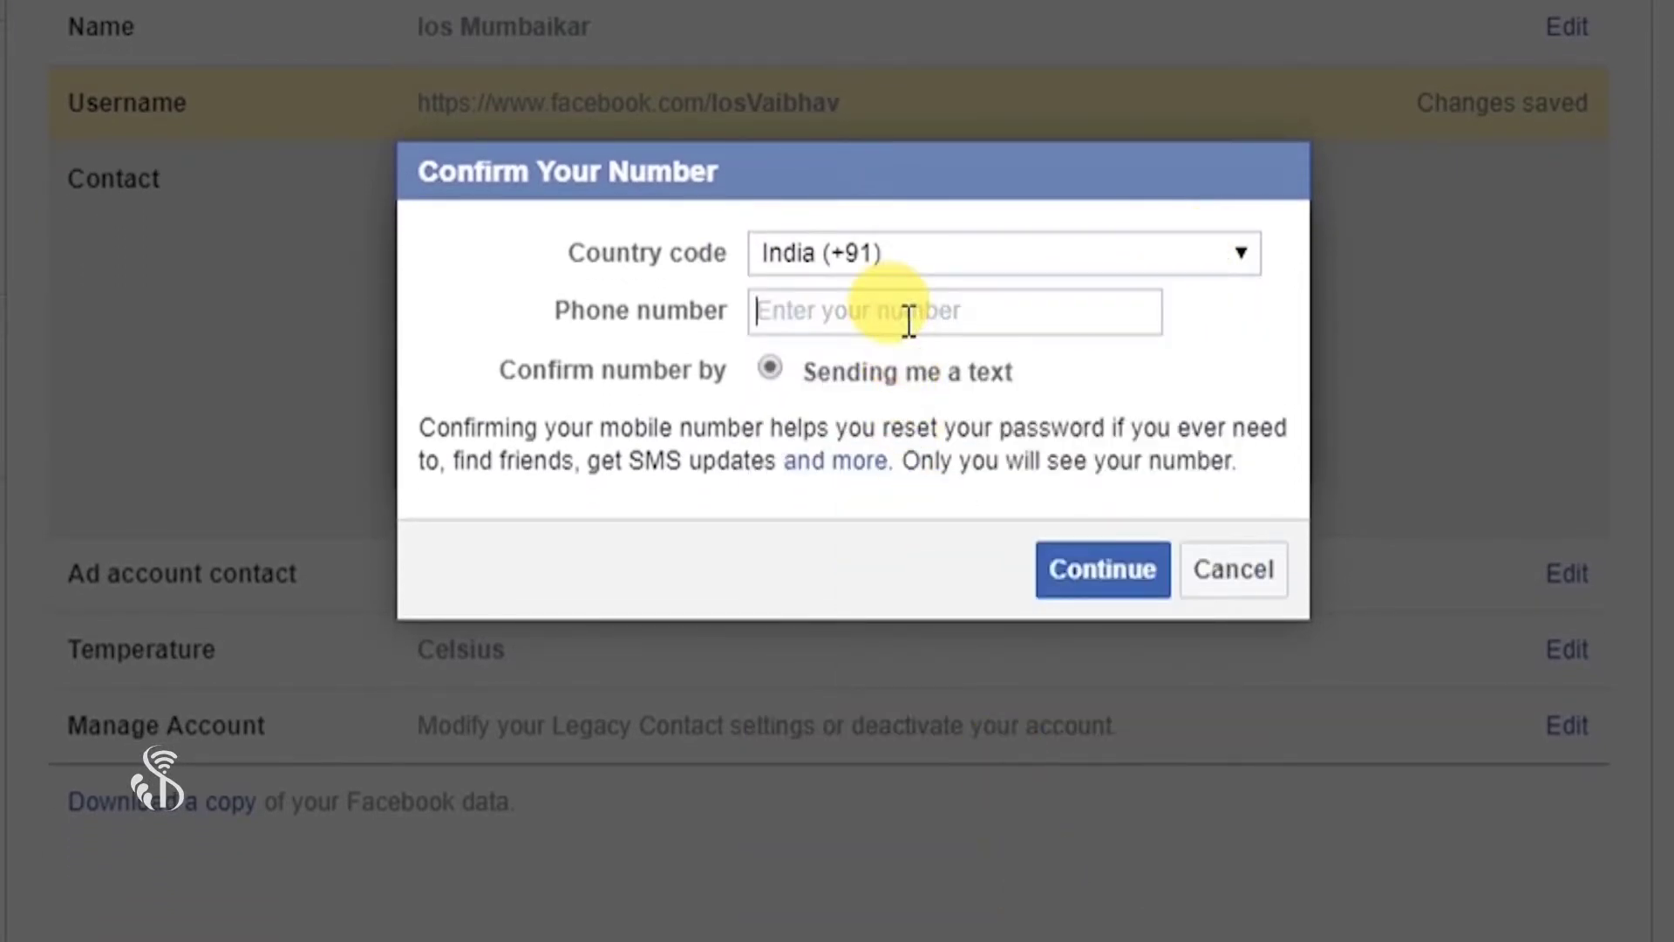
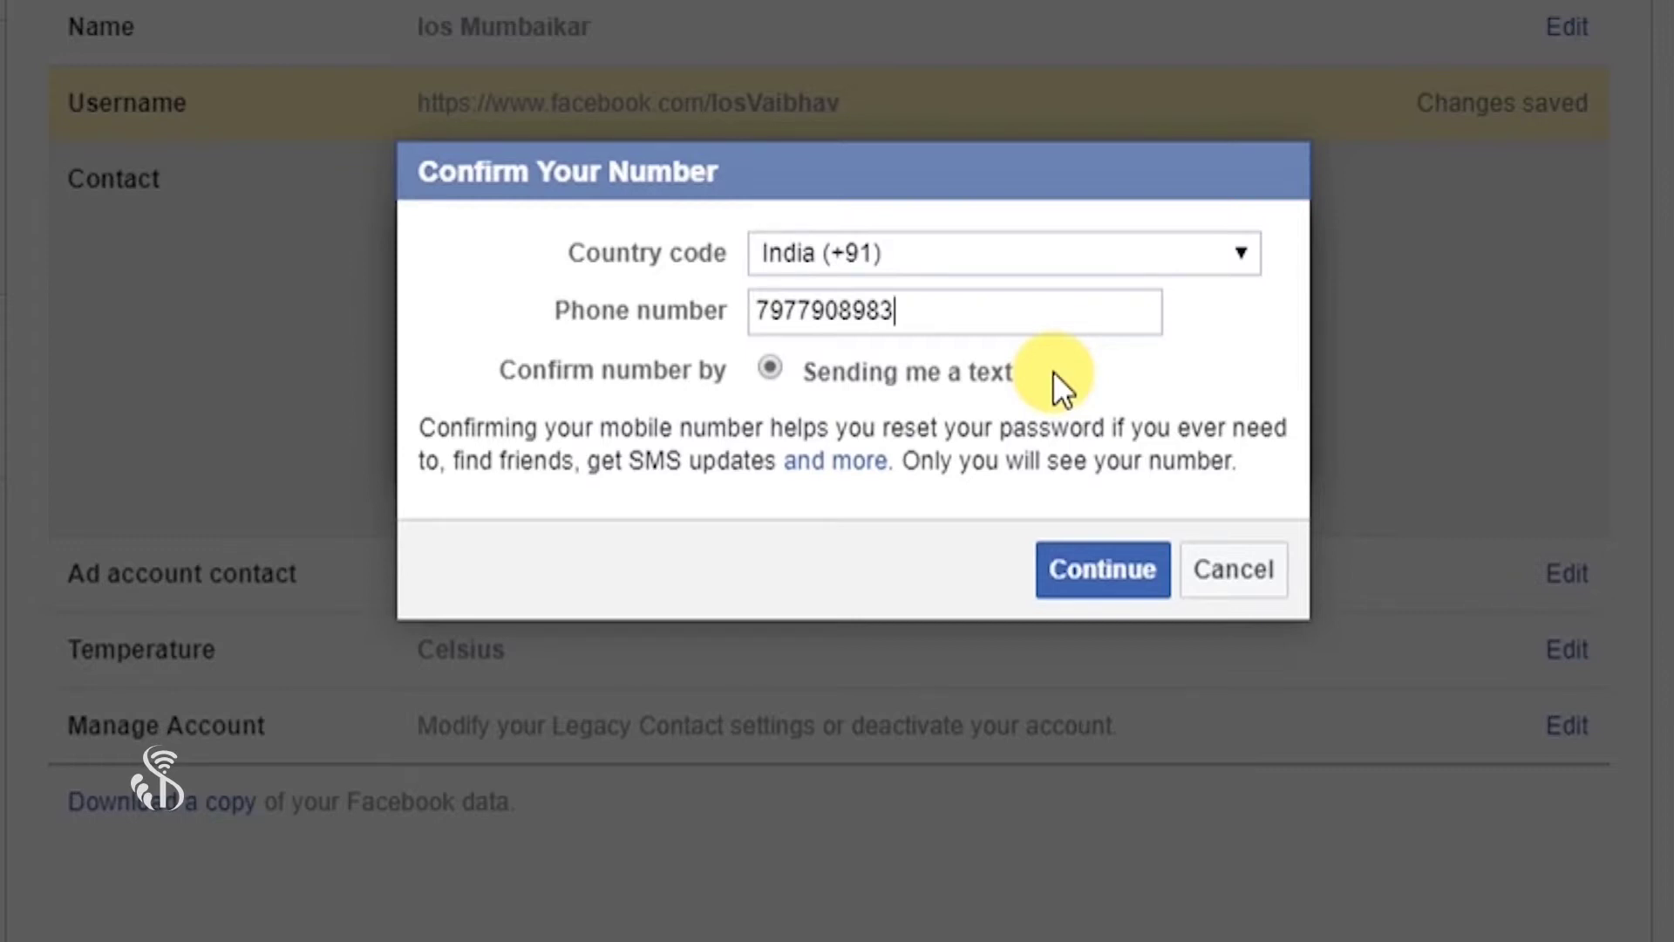
click(1099, 575)
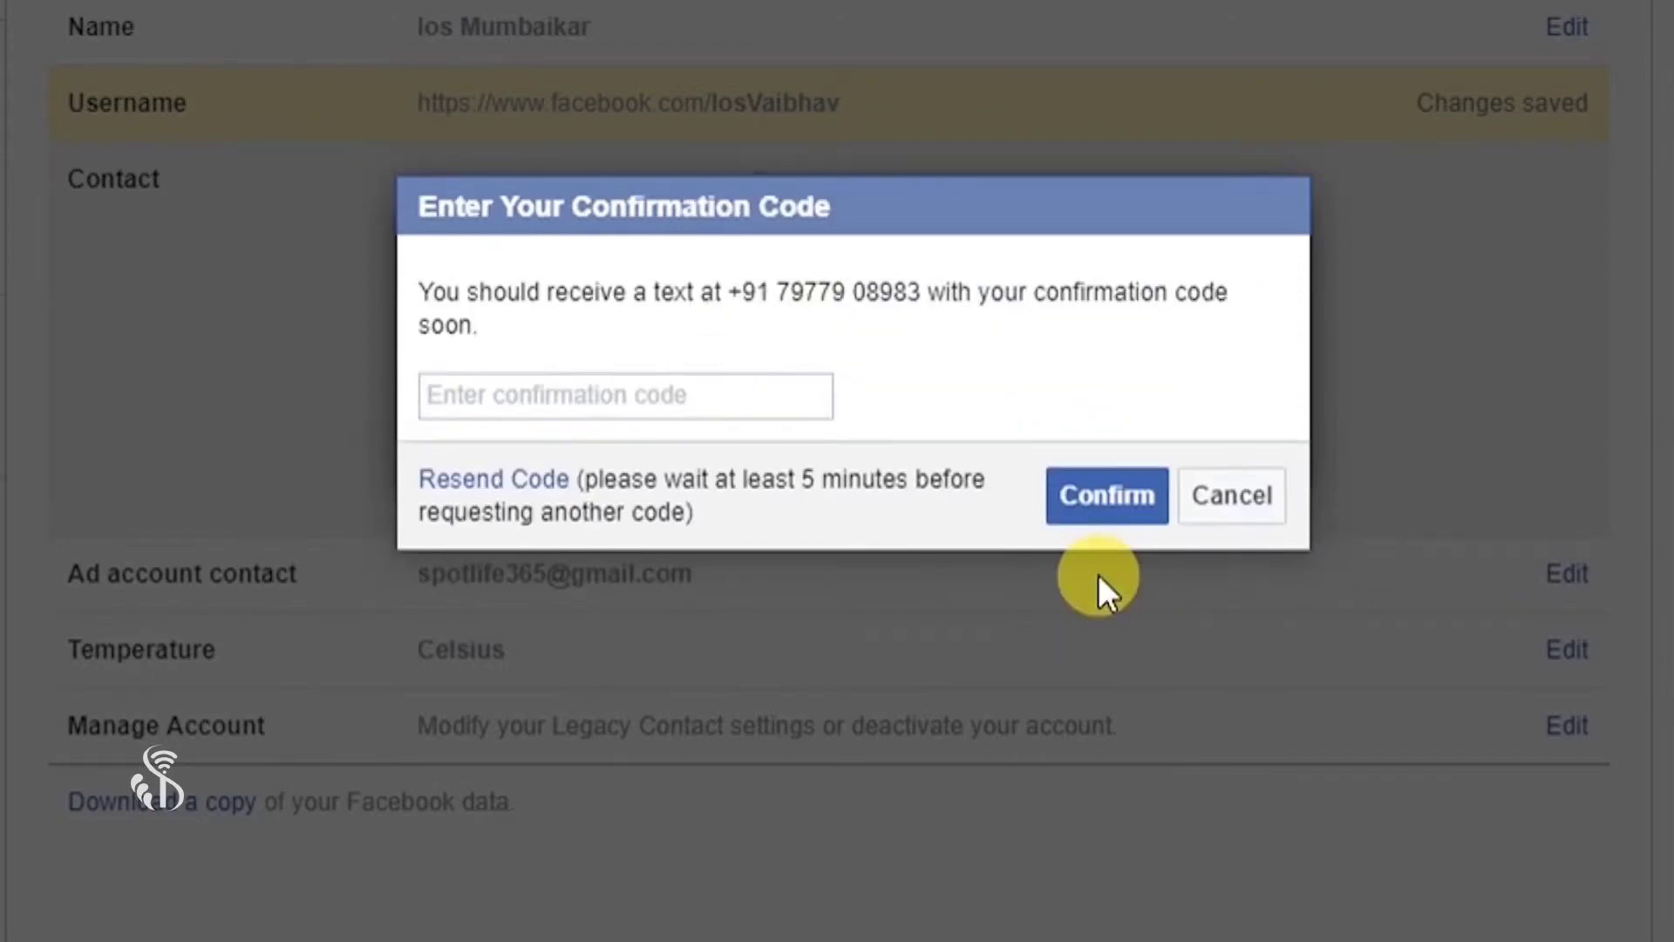
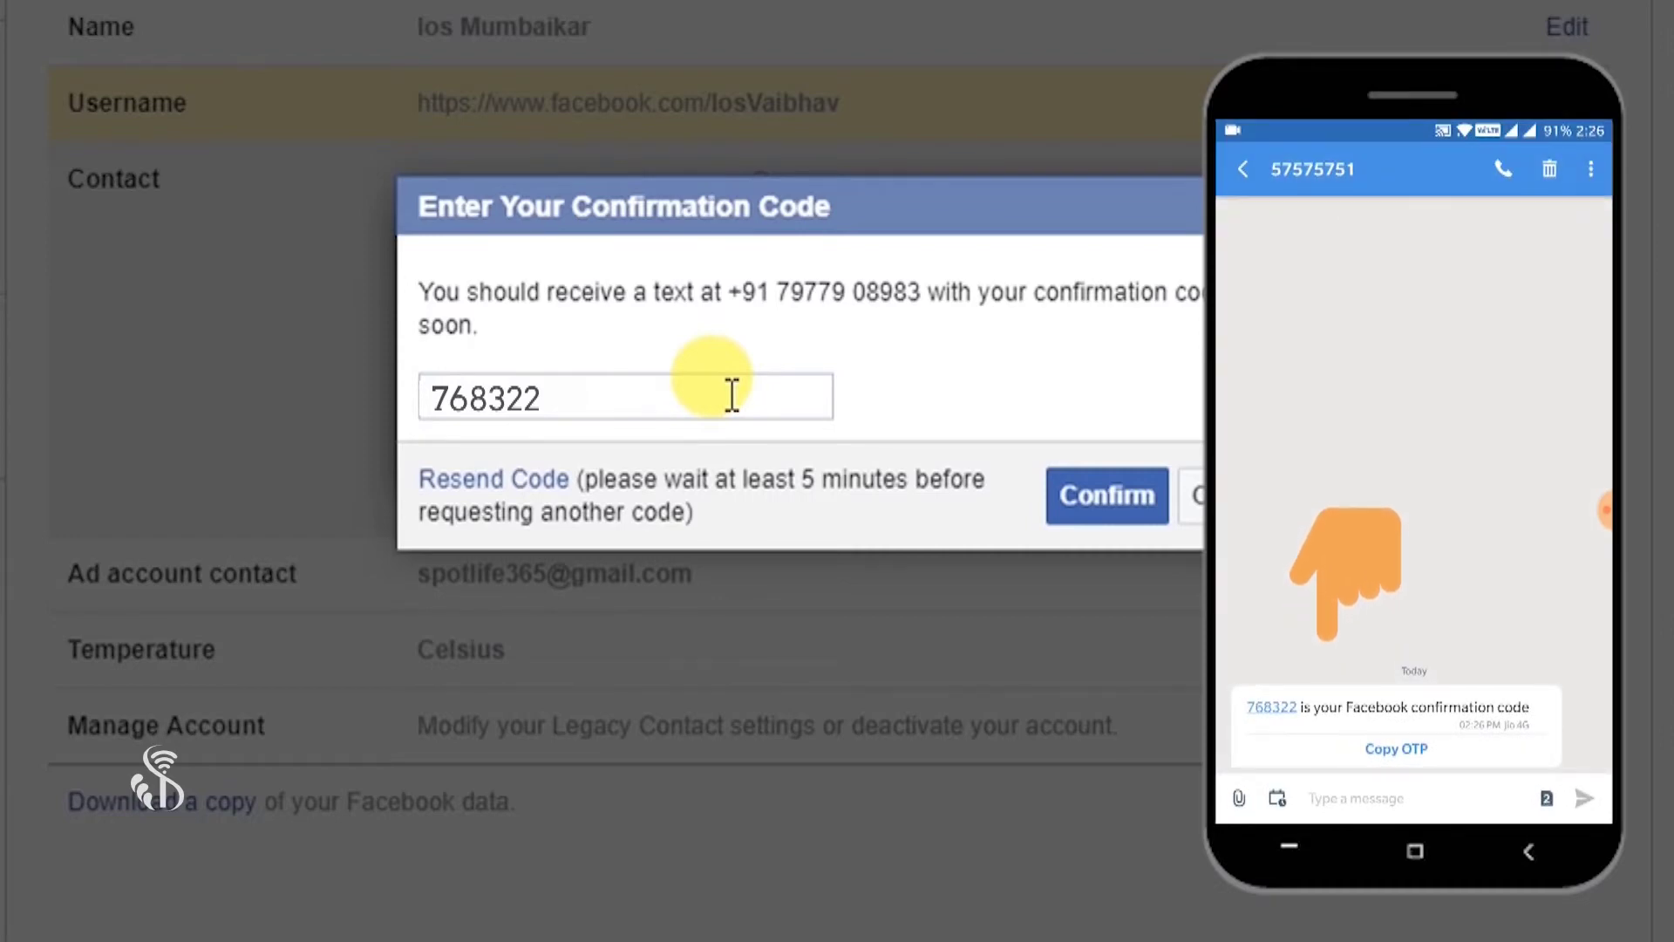
Step: Enter the texted confirmation code, confirm it, and dismiss the Number Confirmed notice
click(1123, 486)
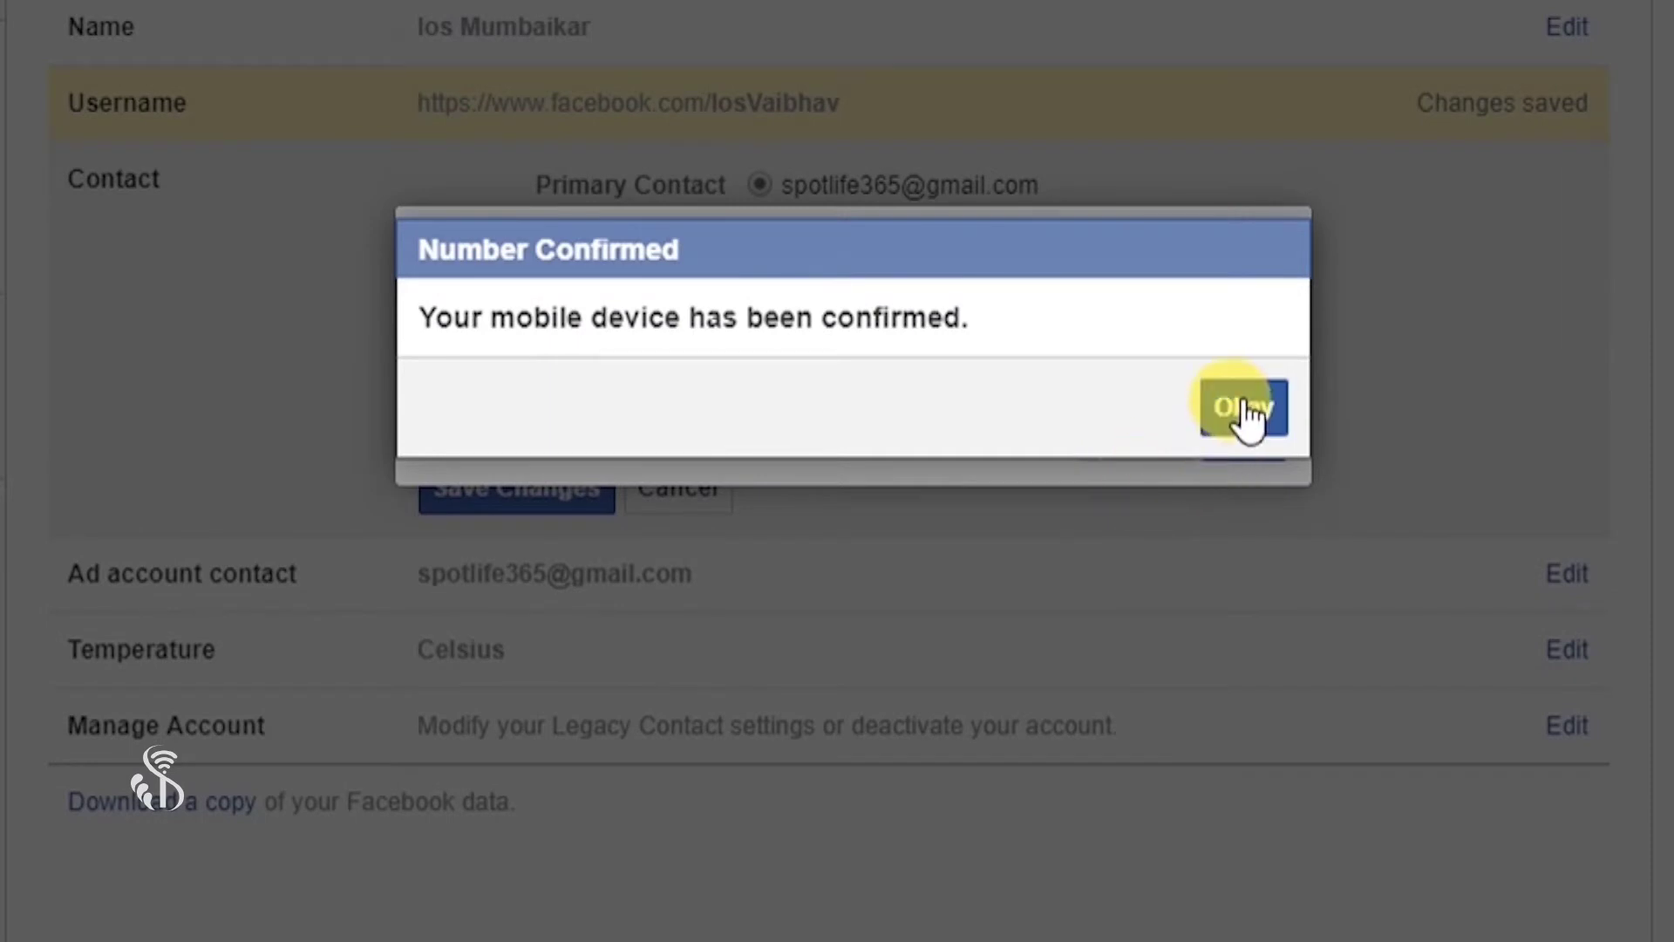
click(1245, 410)
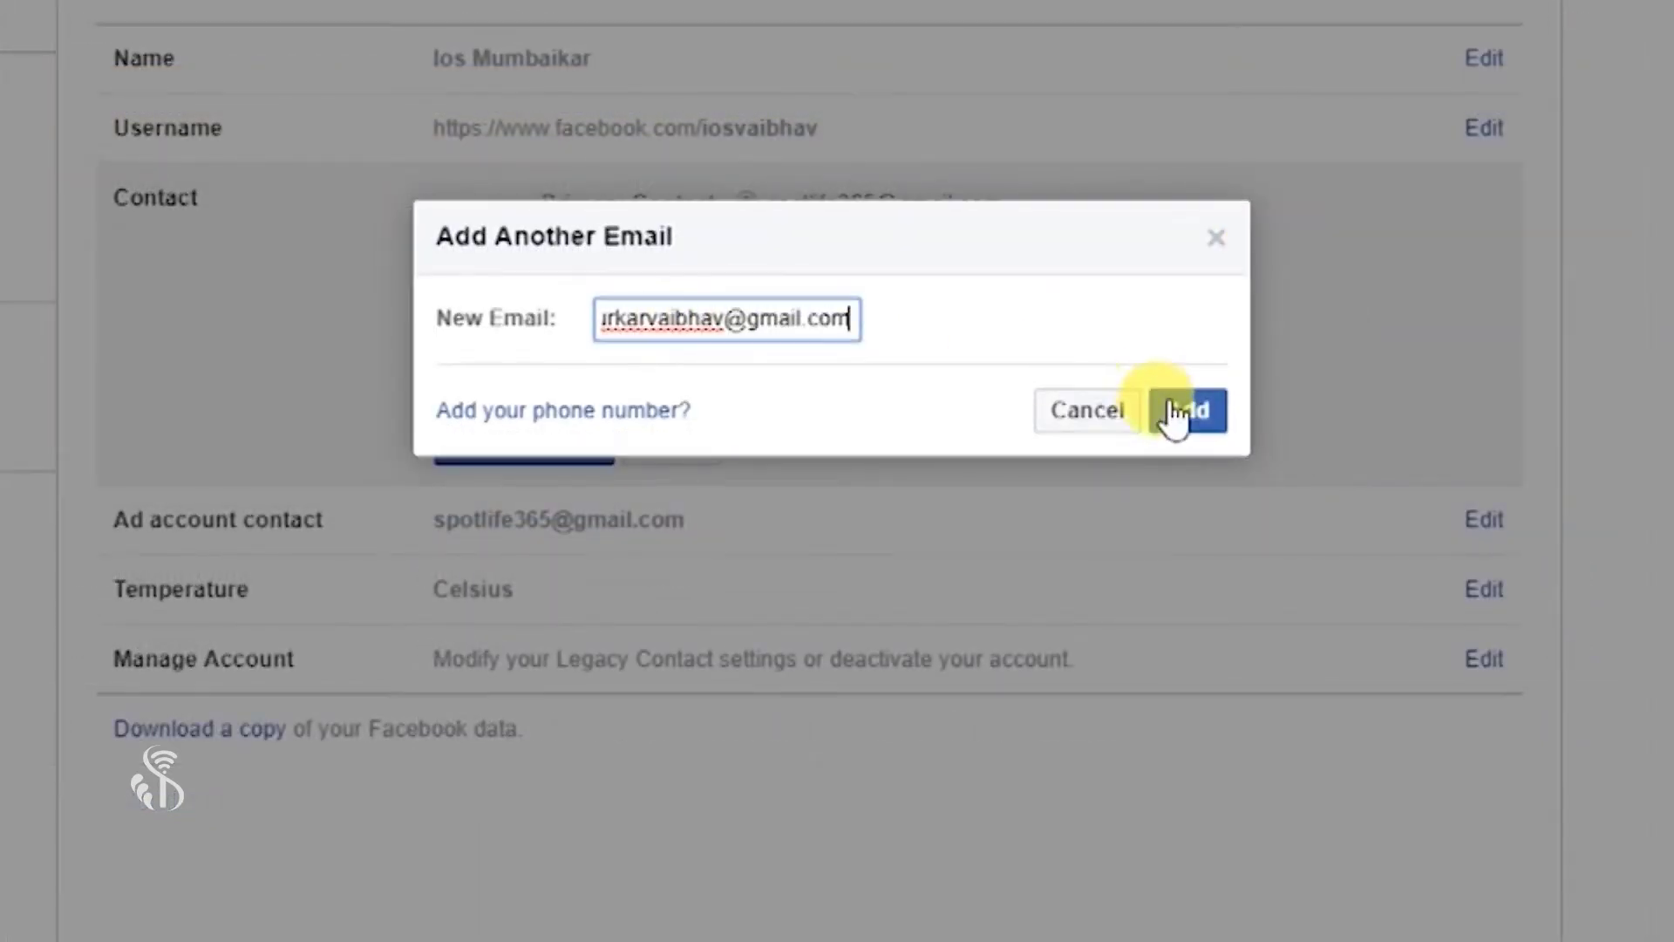
Step: Add the new email address in the Add Another Email dialog
click(1219, 419)
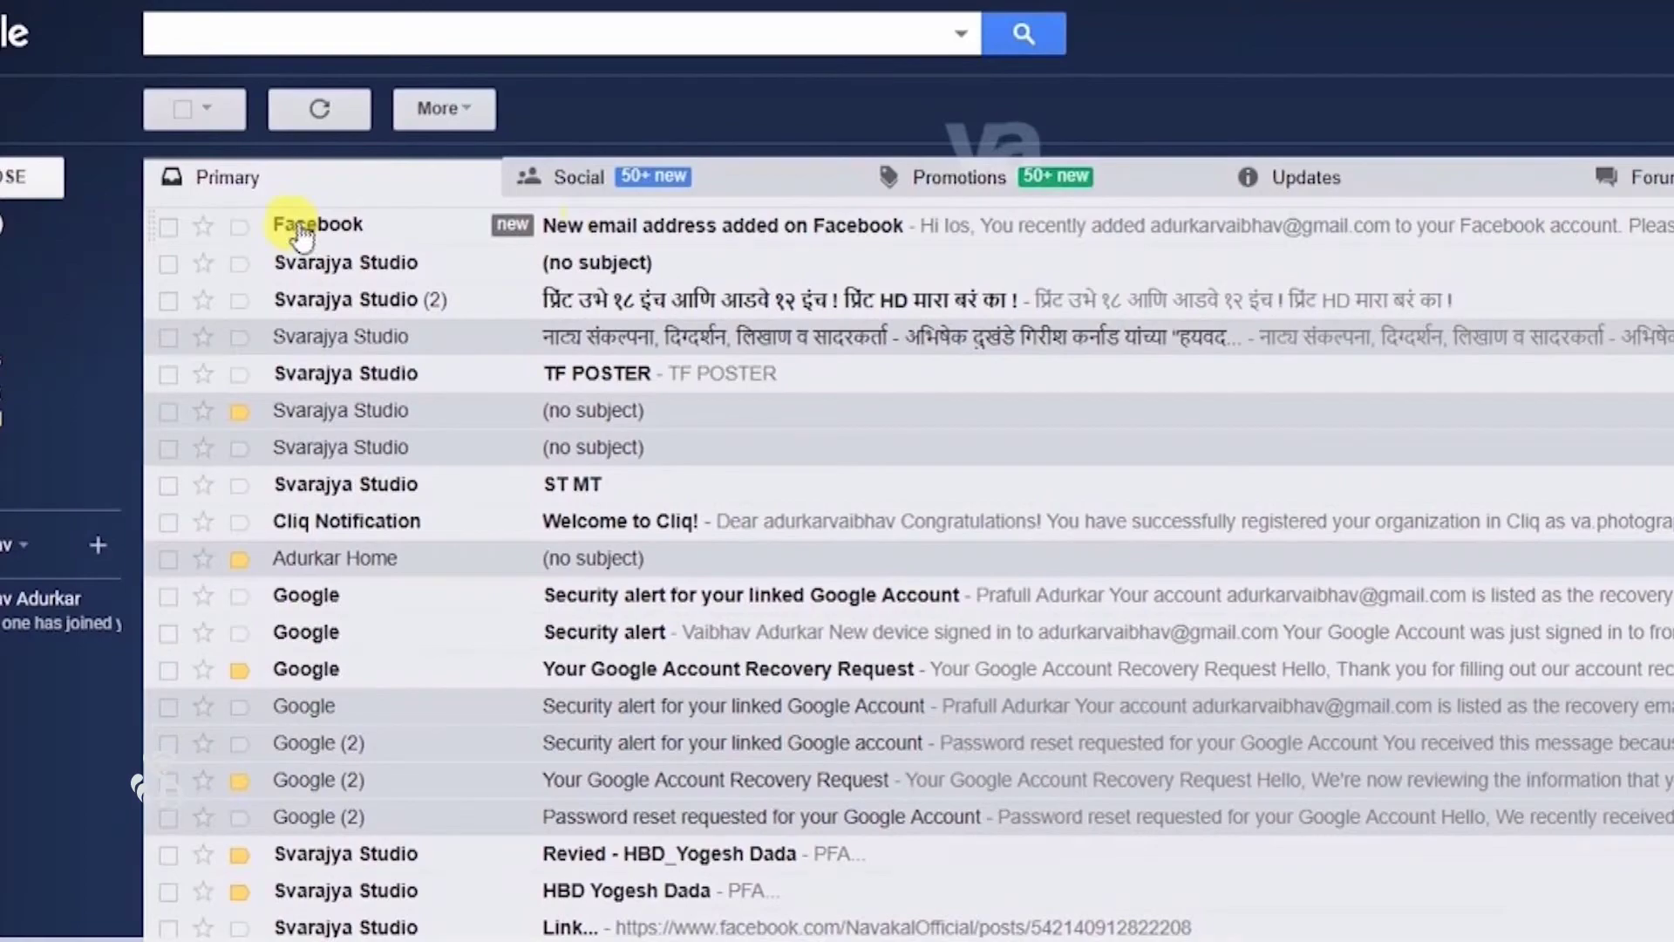
Step: Open Facebook's 'New email address added on Facebook' message in the Gmail inbox
click(301, 234)
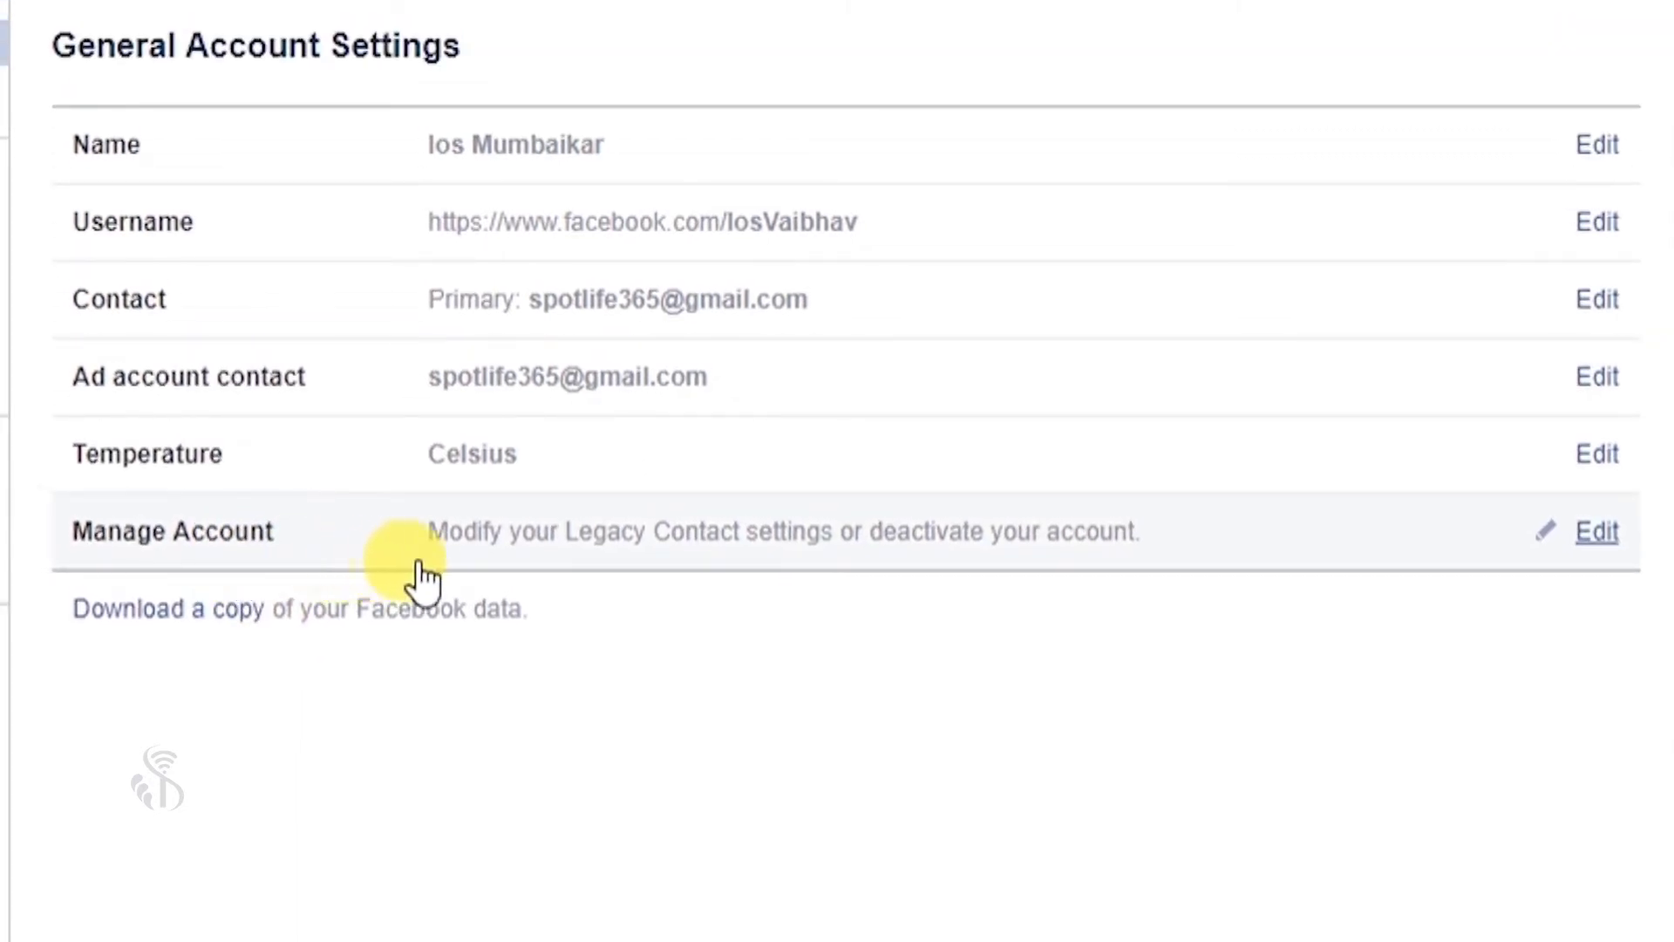
Step: Expand Manage Account in General Account Settings to reveal the Your Legacy Contact section
click(603, 562)
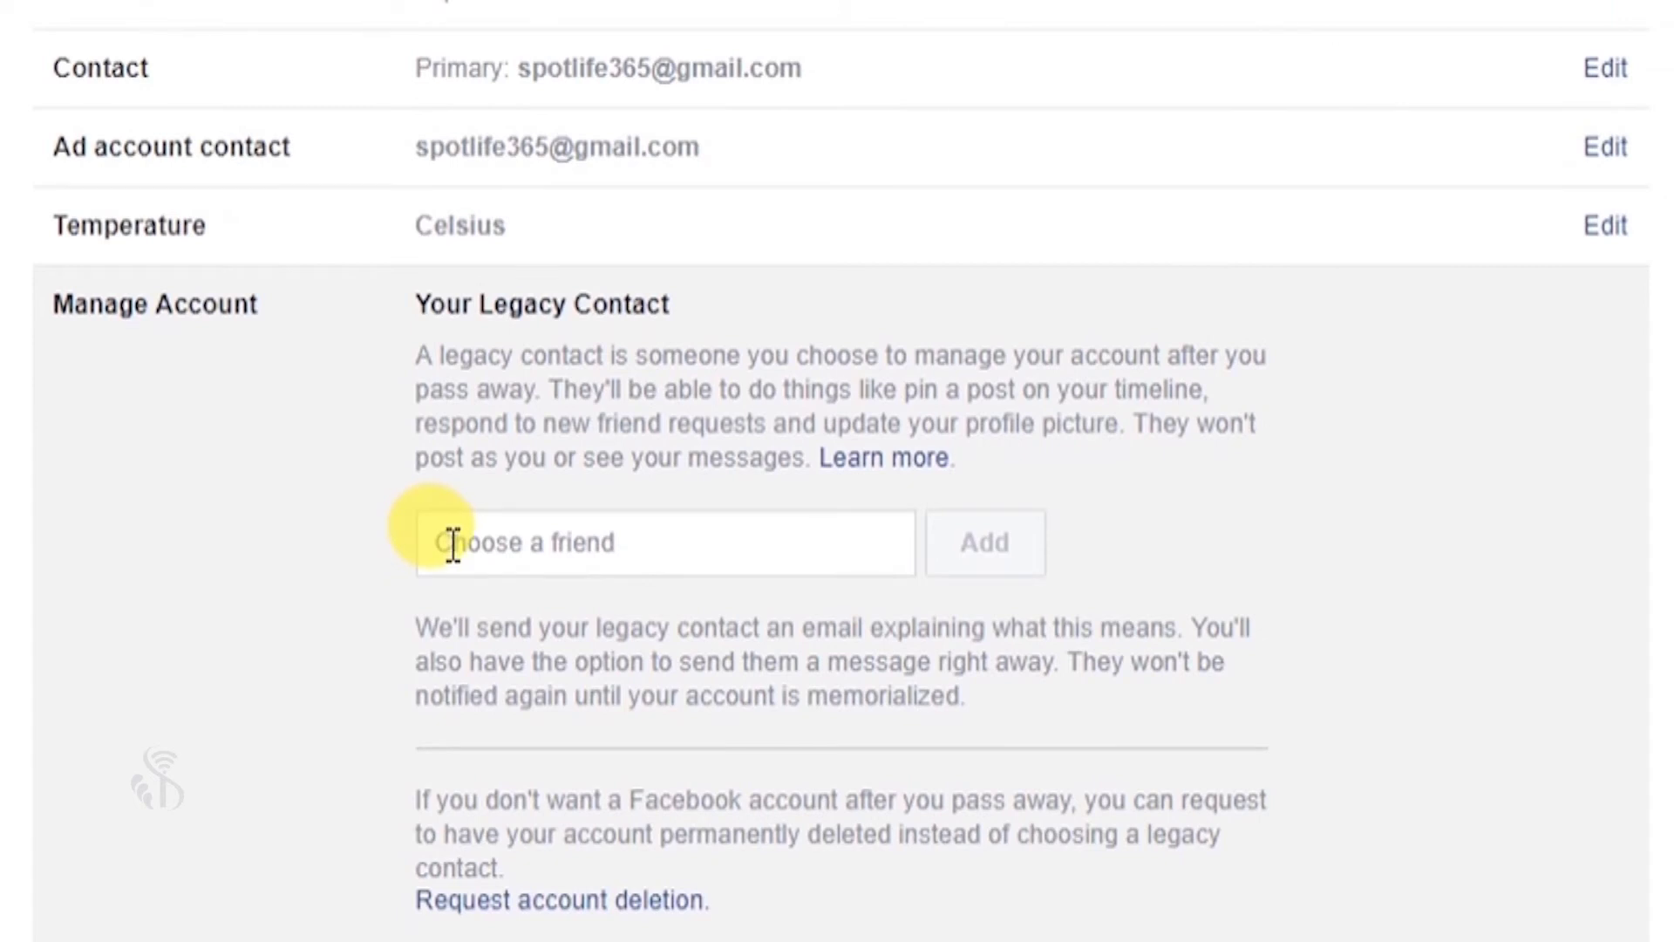
Step: Add a friend found by name search as legacy contact and send them the notification message
click(454, 542)
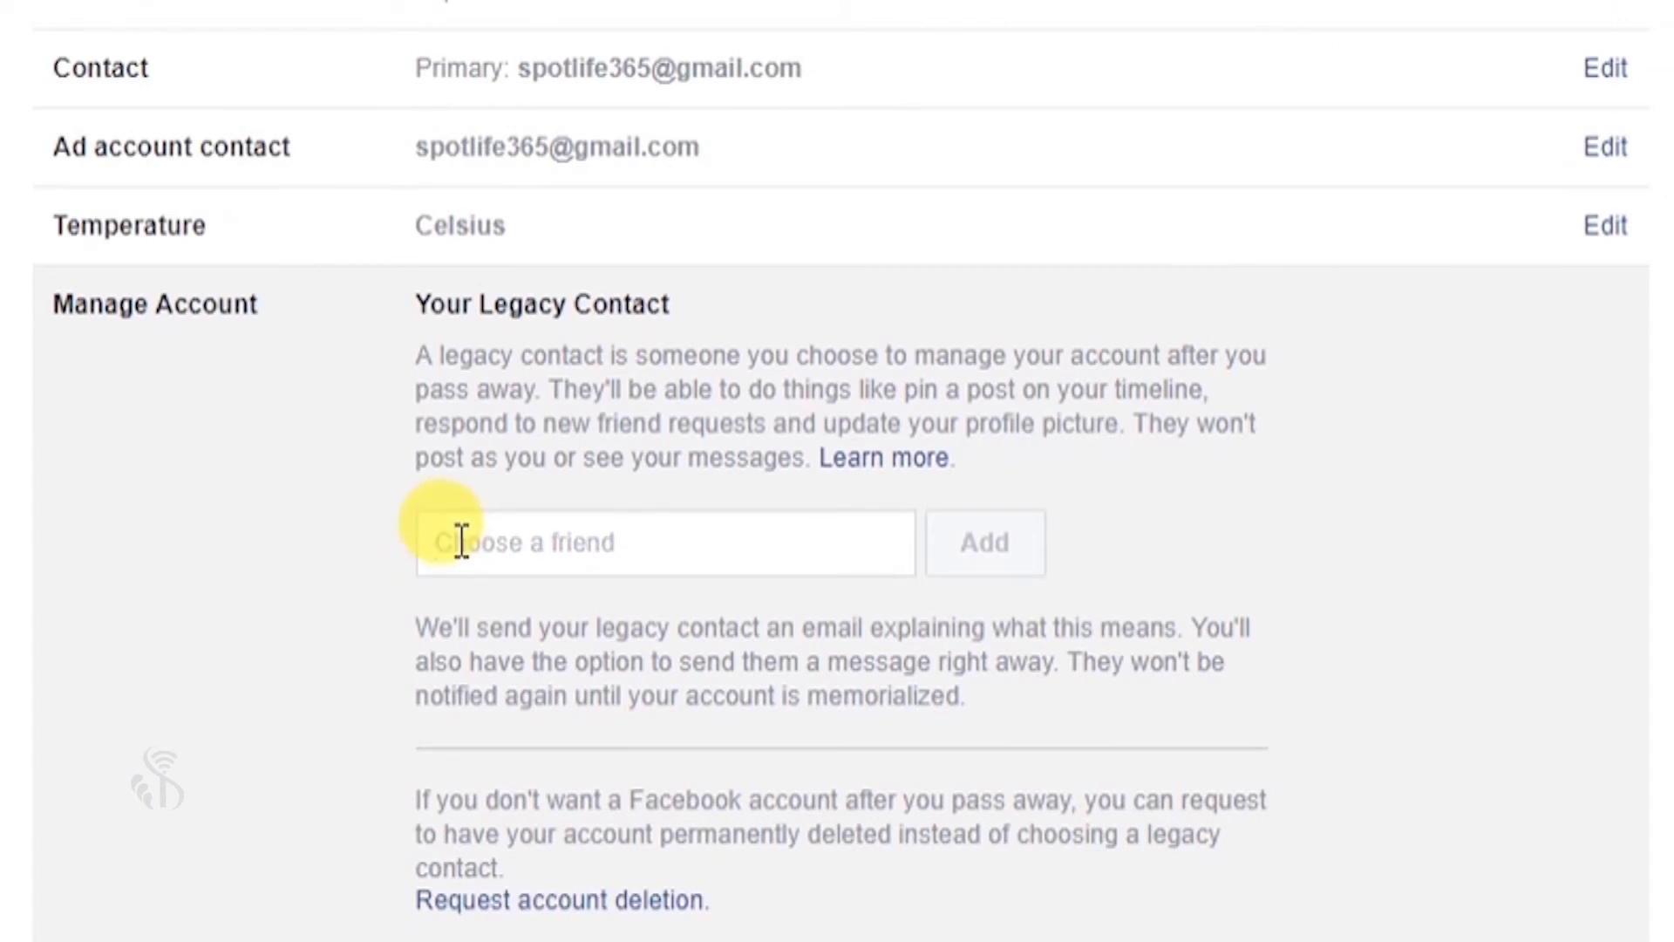
text(Vaibhav)
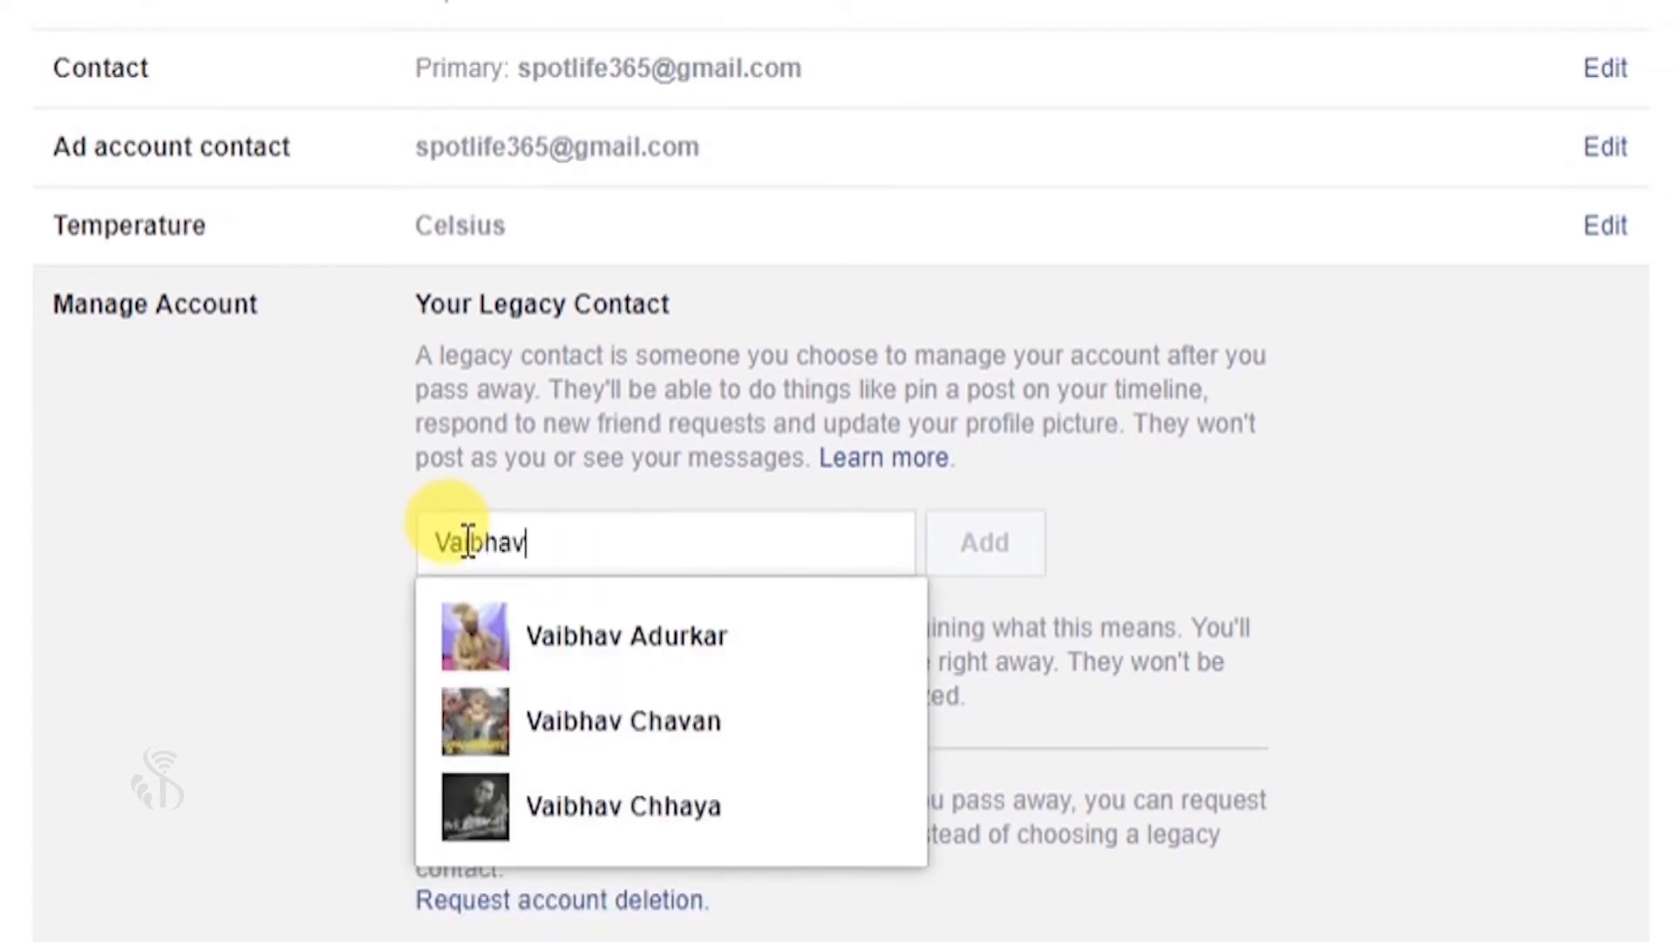
click(632, 650)
click(1009, 567)
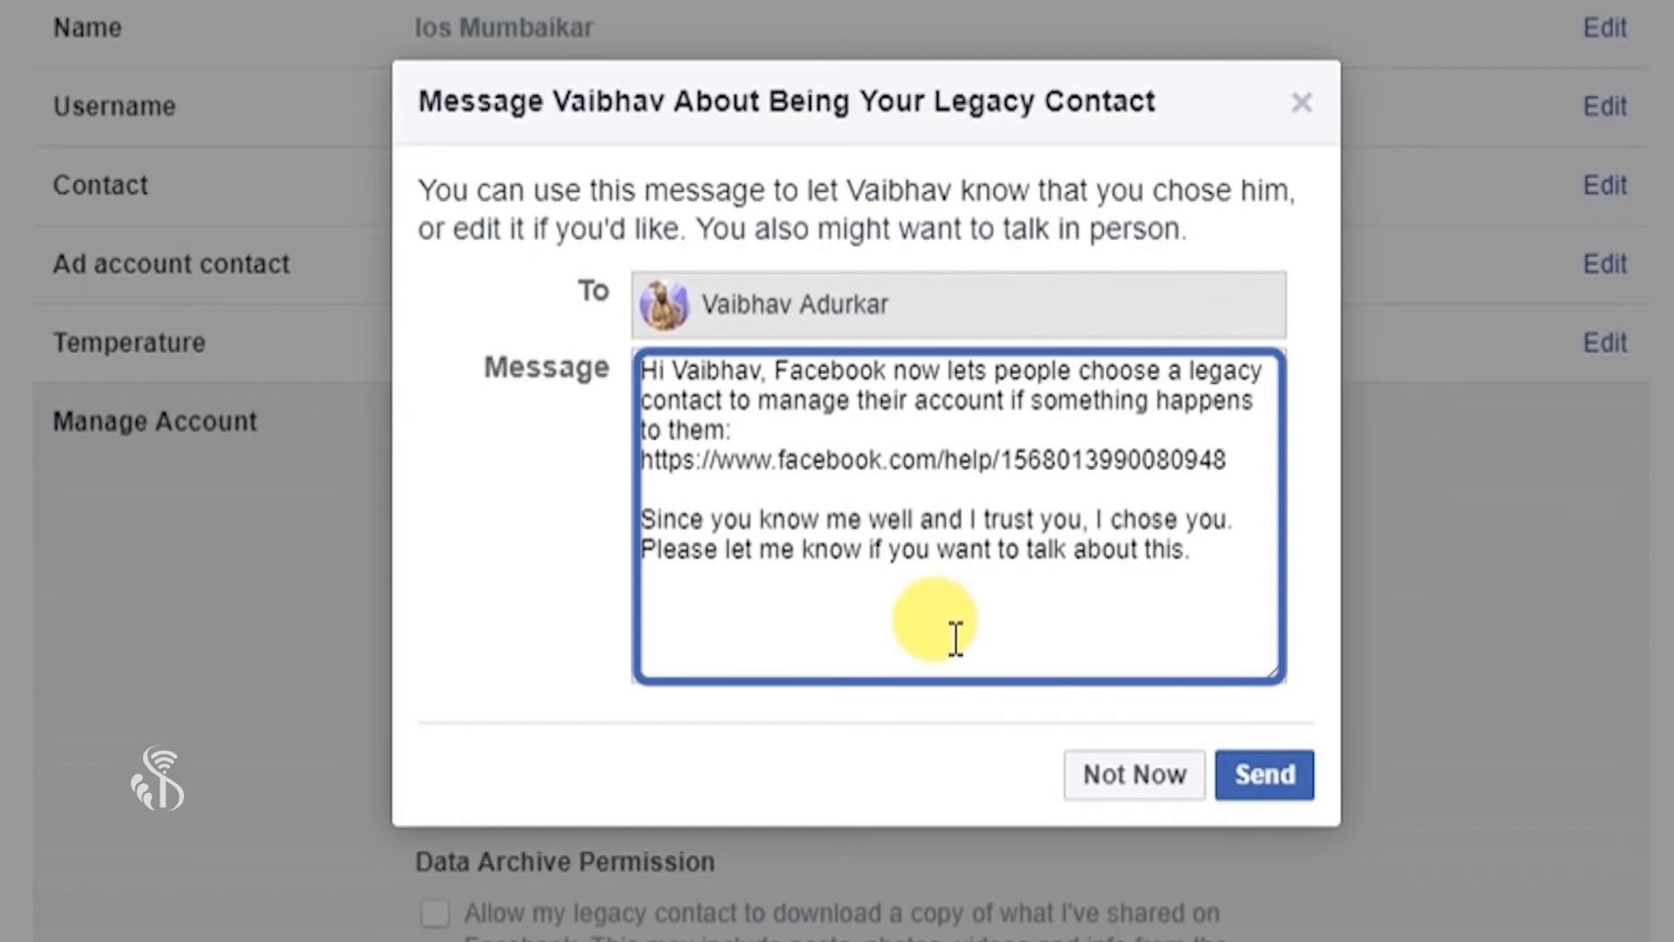
click(1264, 776)
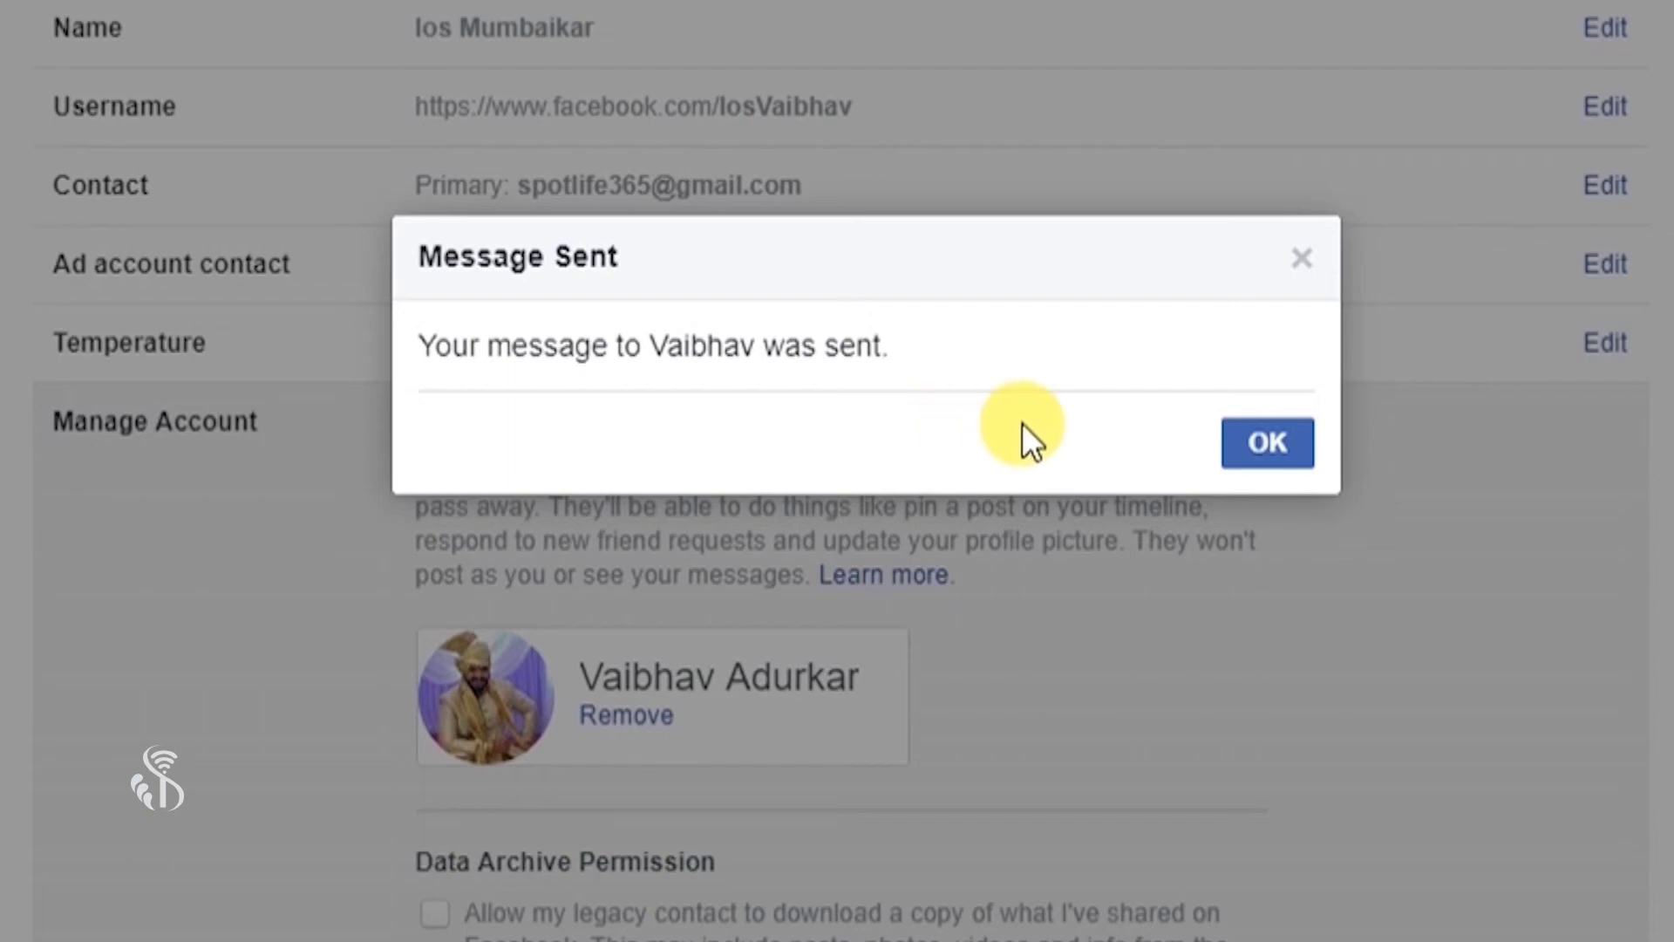
click(1244, 445)
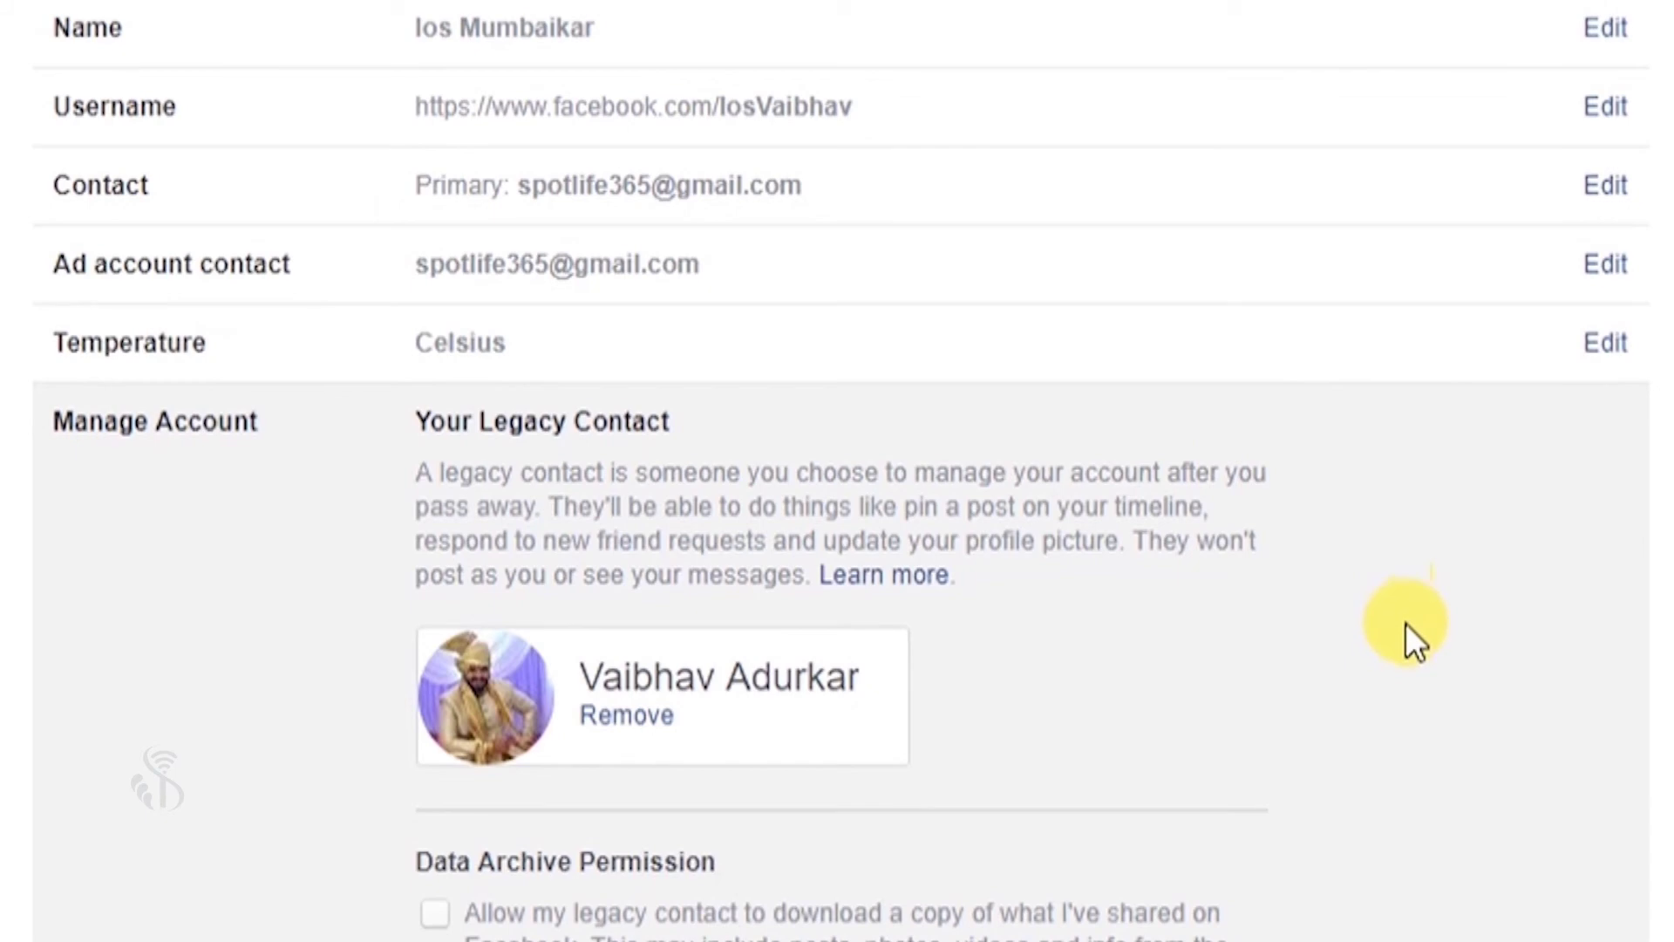
Step: Follow the 'Deactivate your account.' link further down the settings page to reach the password prompt
scroll(1406, 624, down, 5)
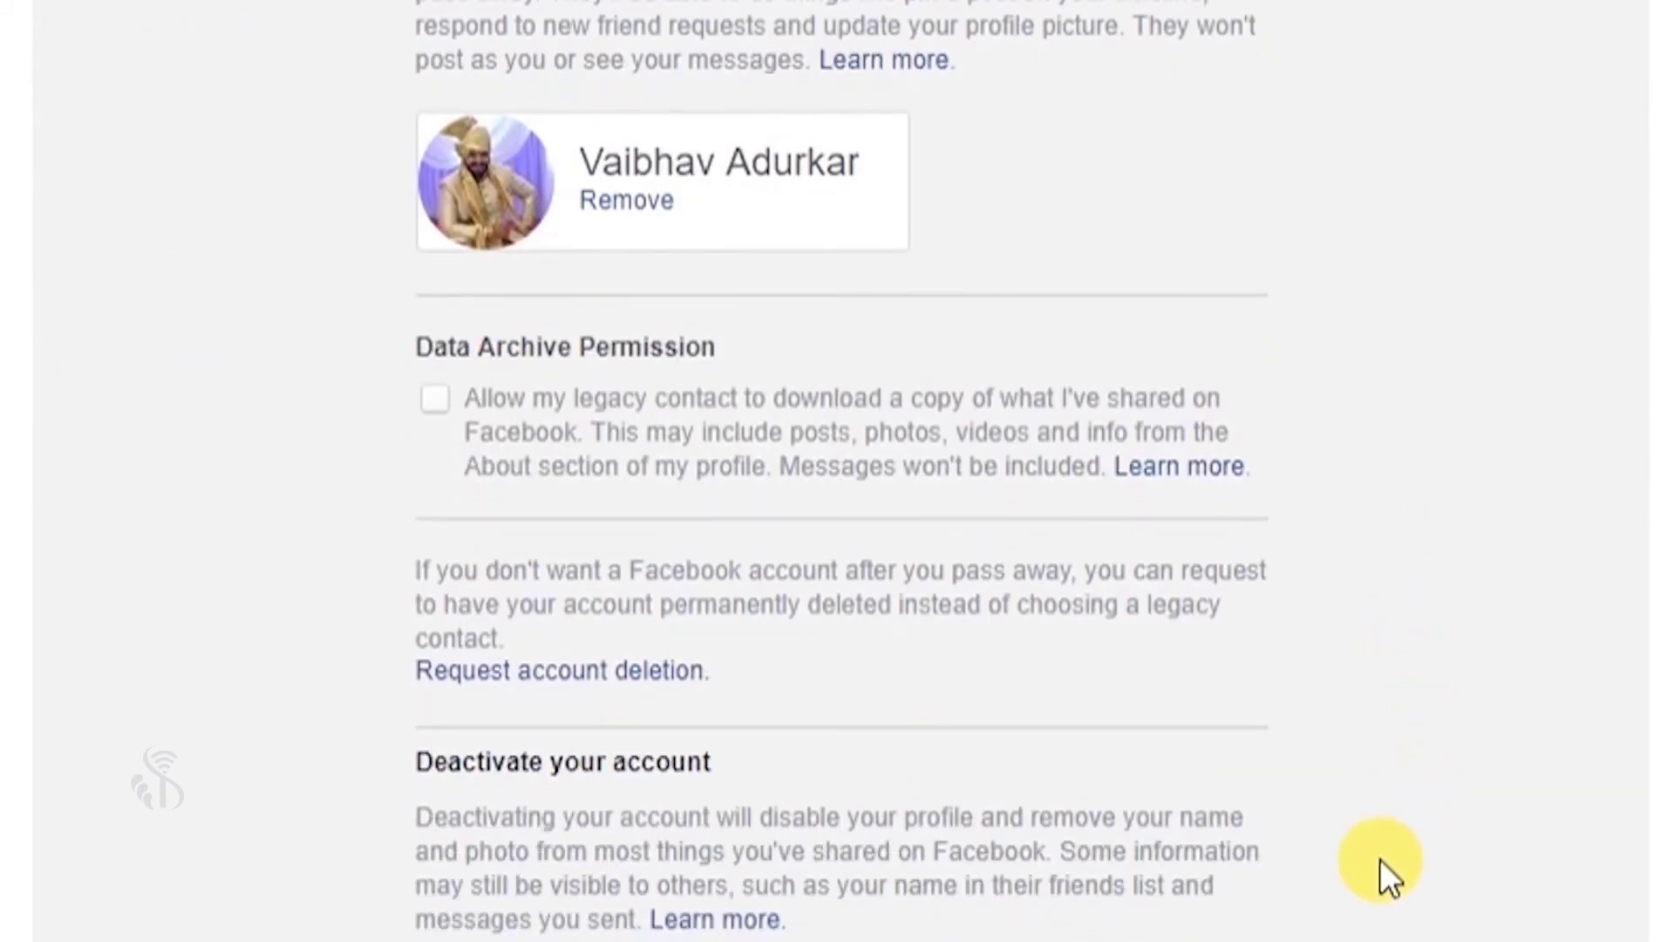
scroll(1380, 829, down, 1)
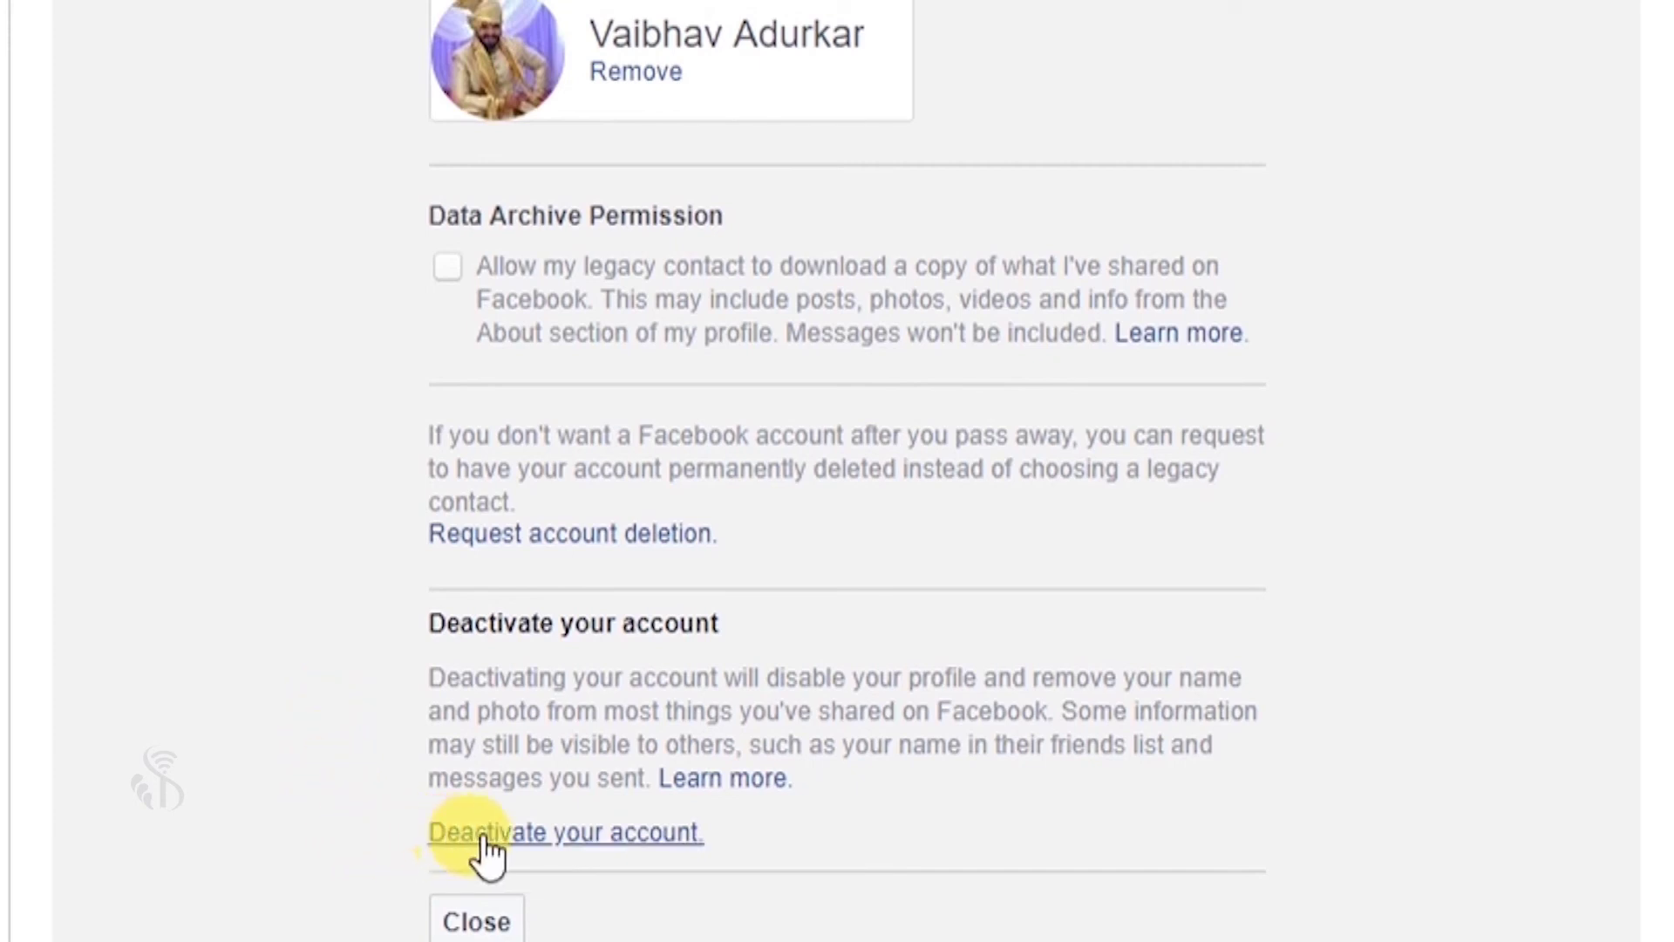
click(550, 850)
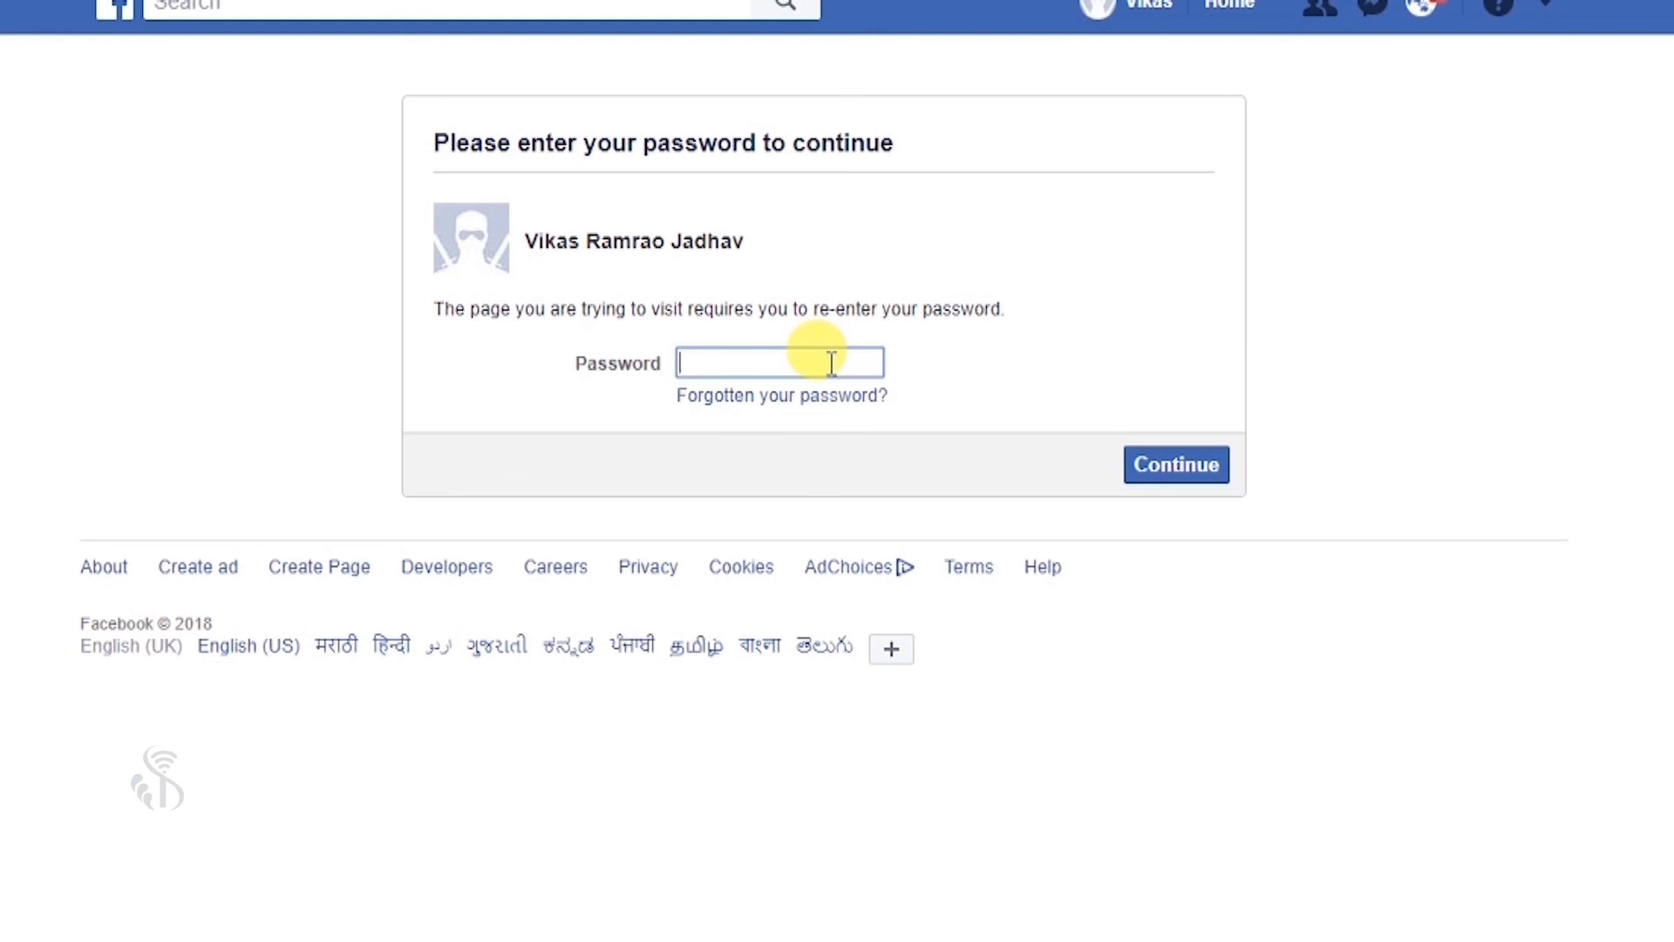
Step: Re-enter the account password and submit the deactivation form to reach the 'Are you sure' prompt
text(******)
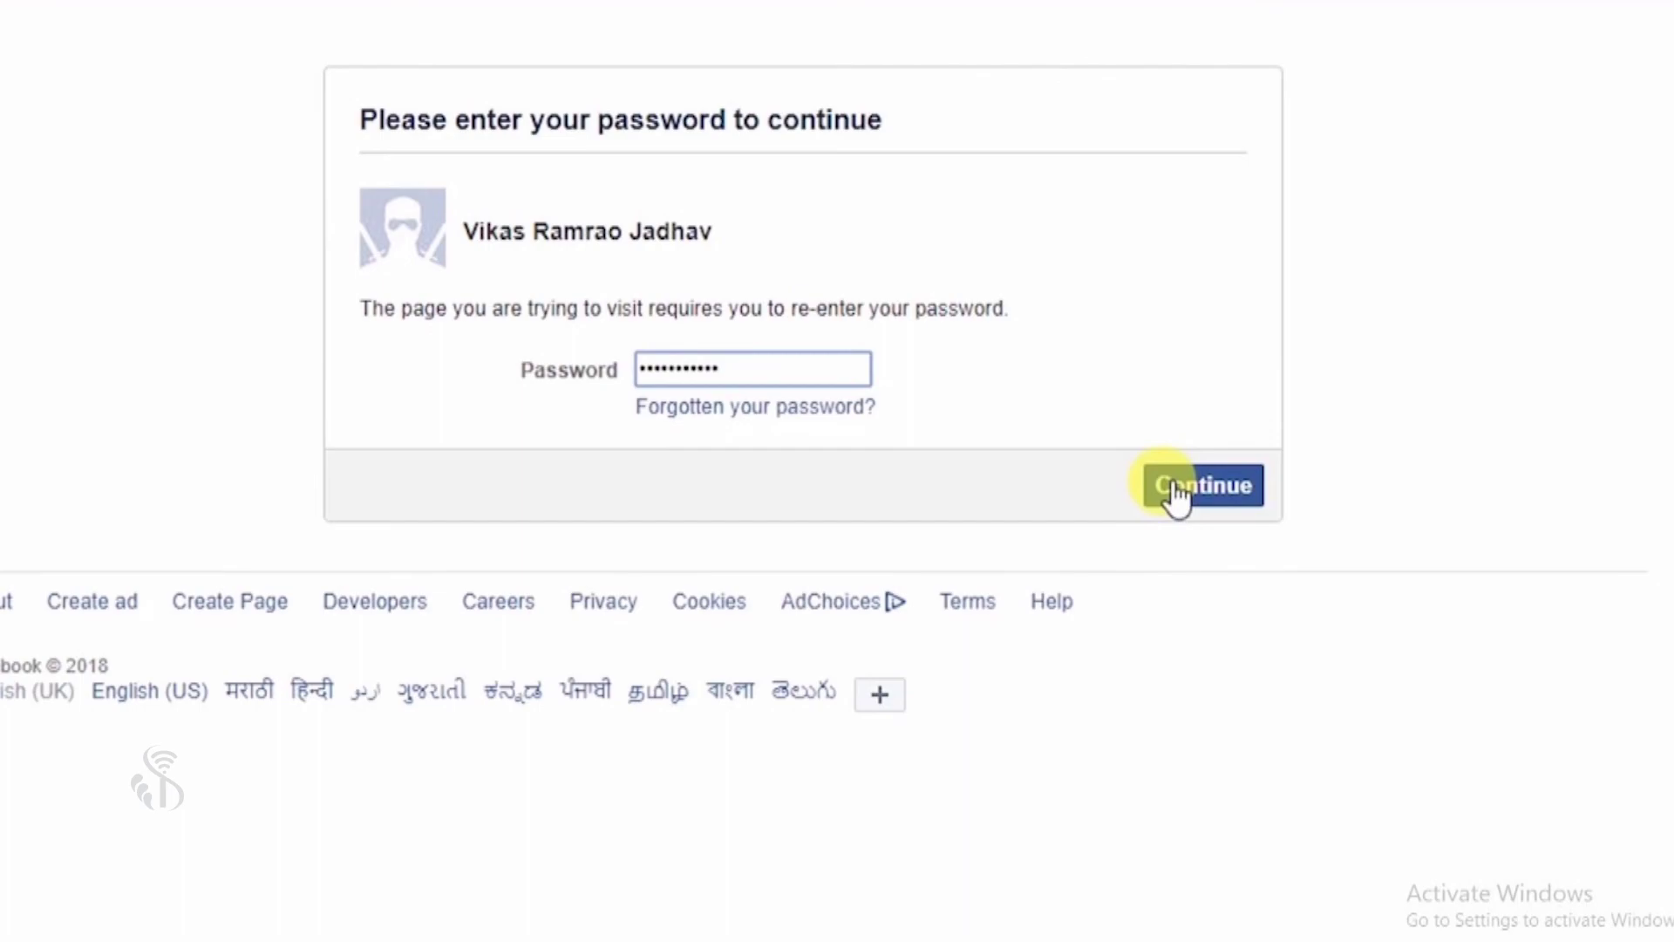
click(1177, 493)
scroll(419, 867, down, 3)
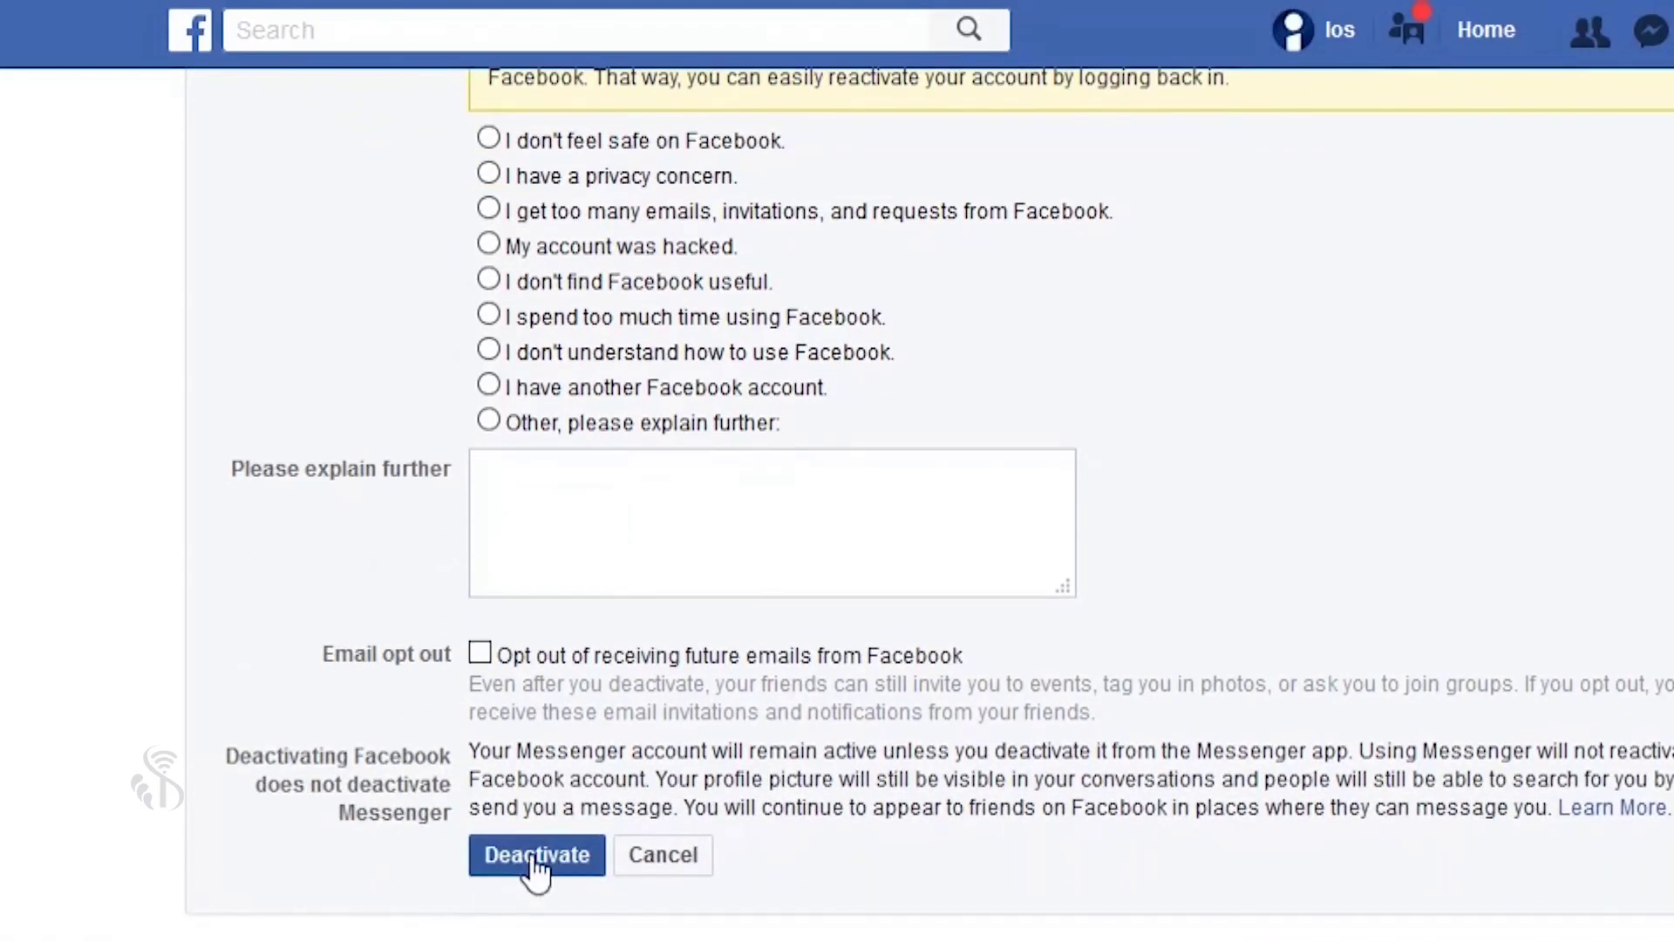
click(535, 862)
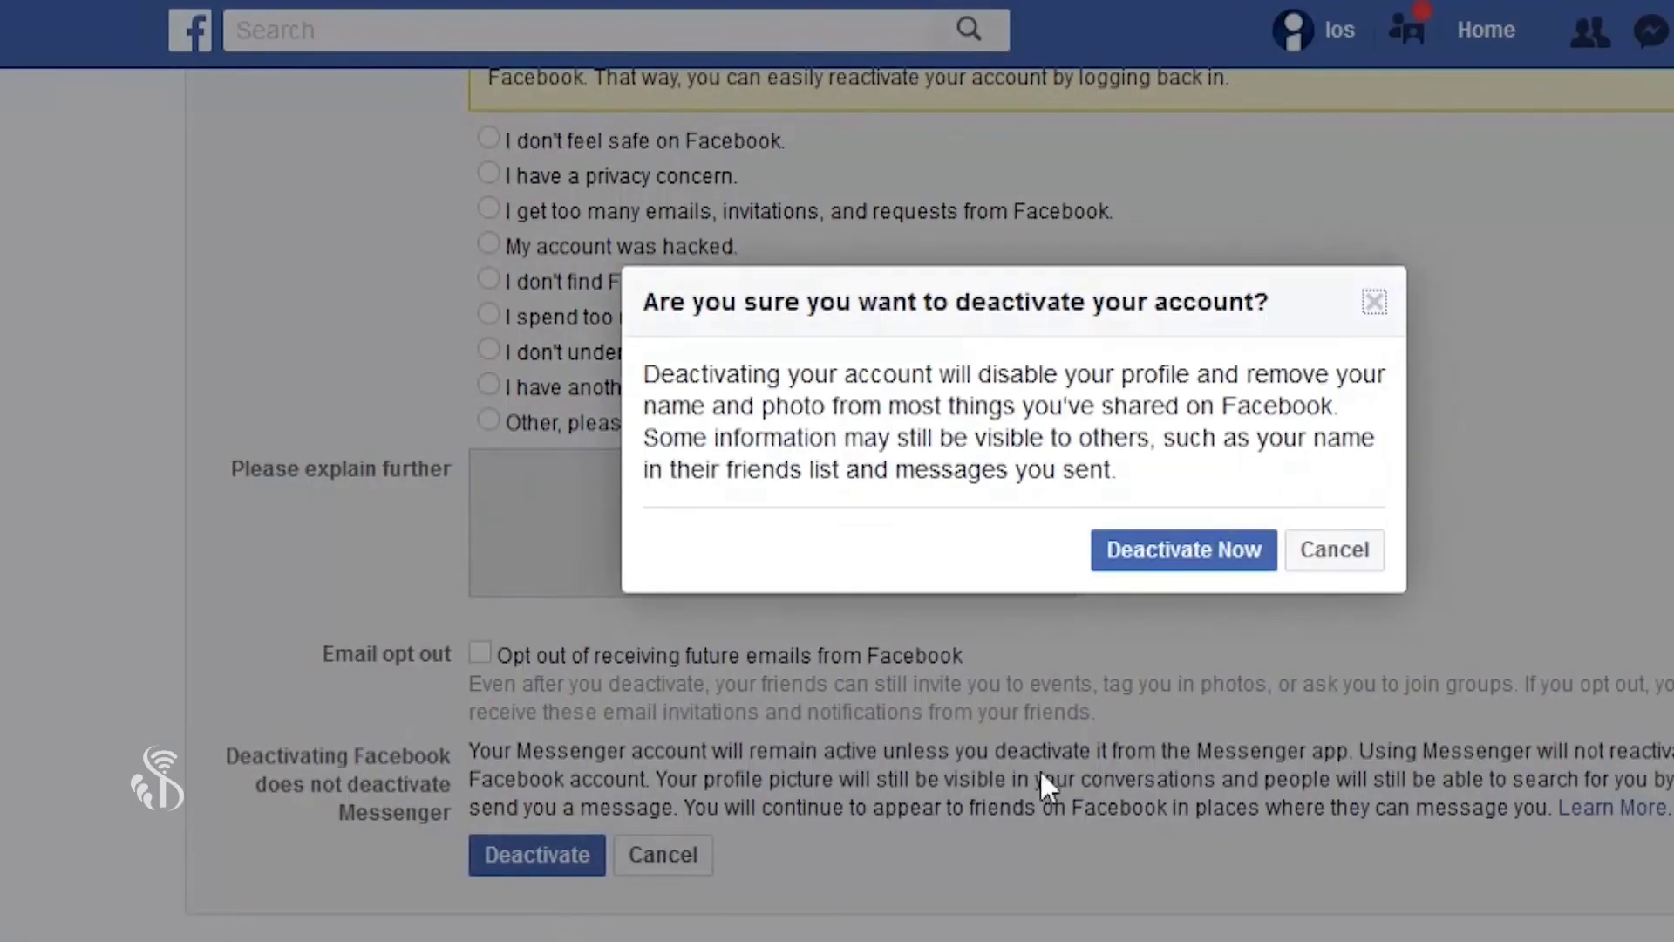